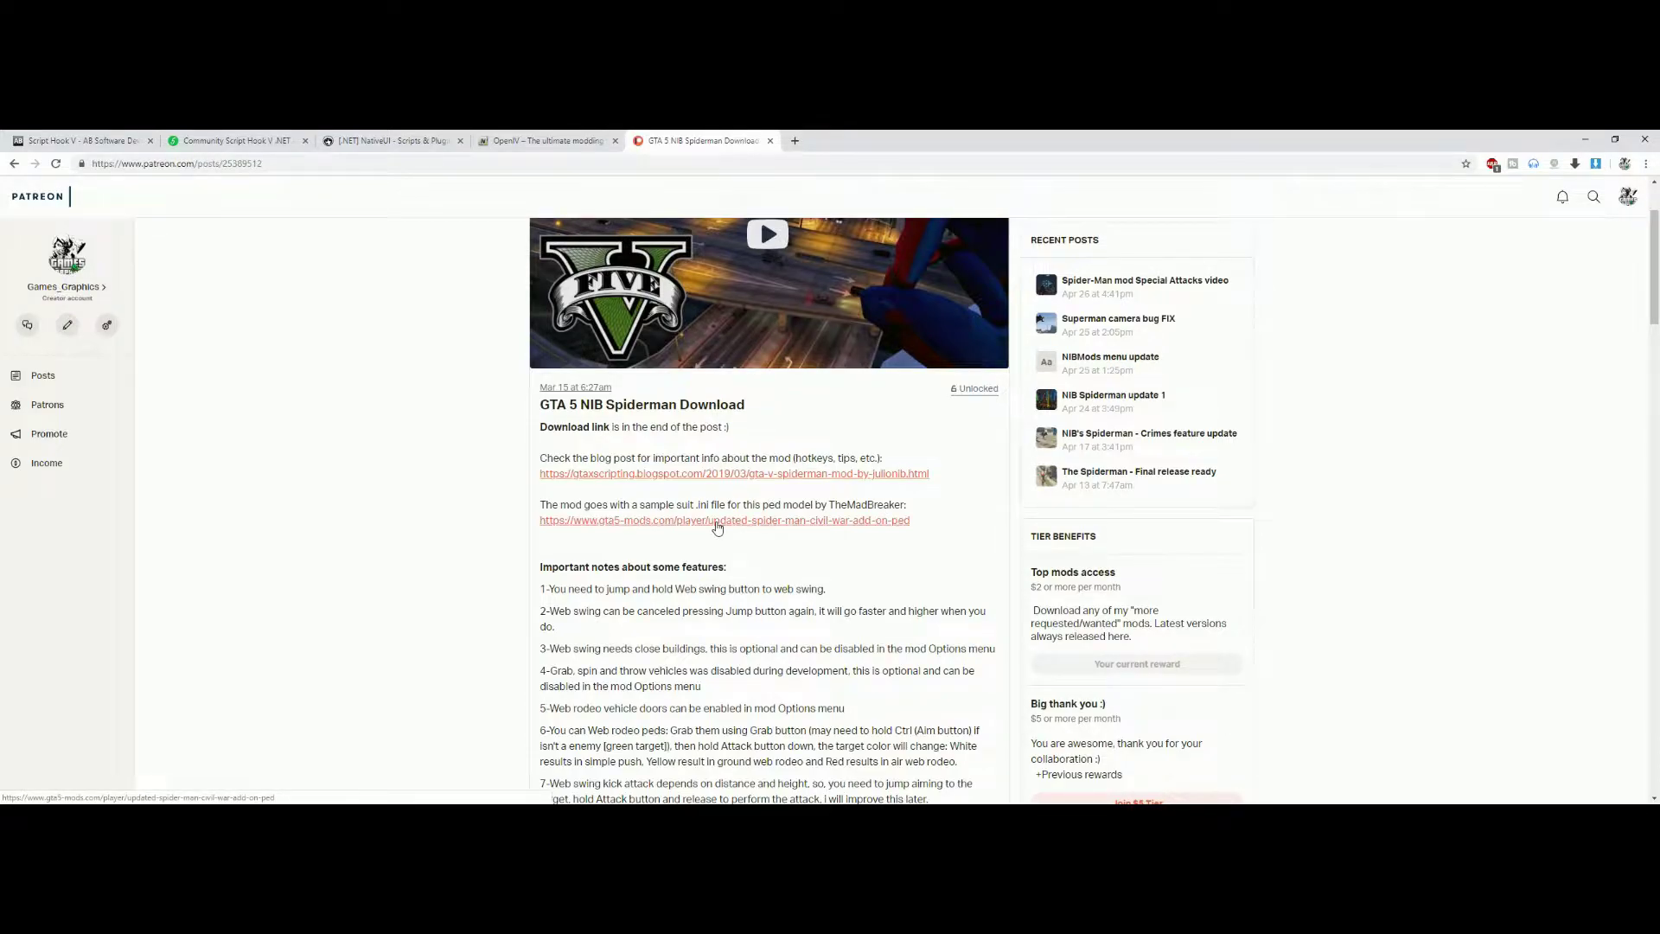
Open the gta5-mods Spider-Man (Civil War/Homecoming) [Add-On] page in a new tab and view it
right_click(716, 526)
click(734, 531)
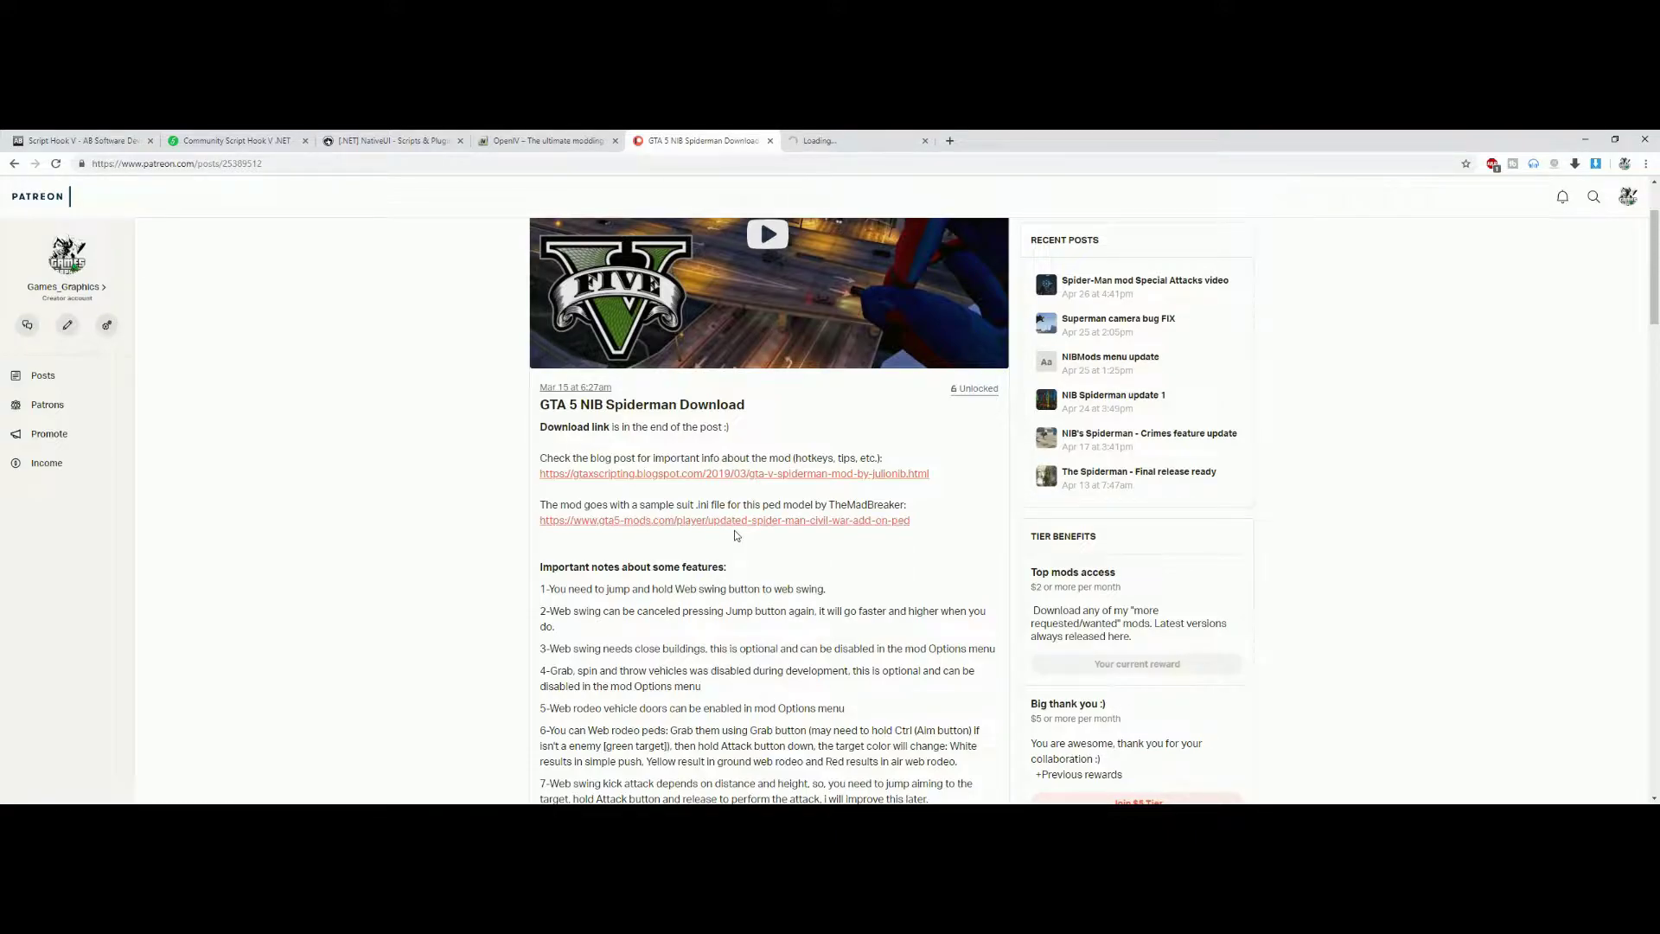
click(847, 143)
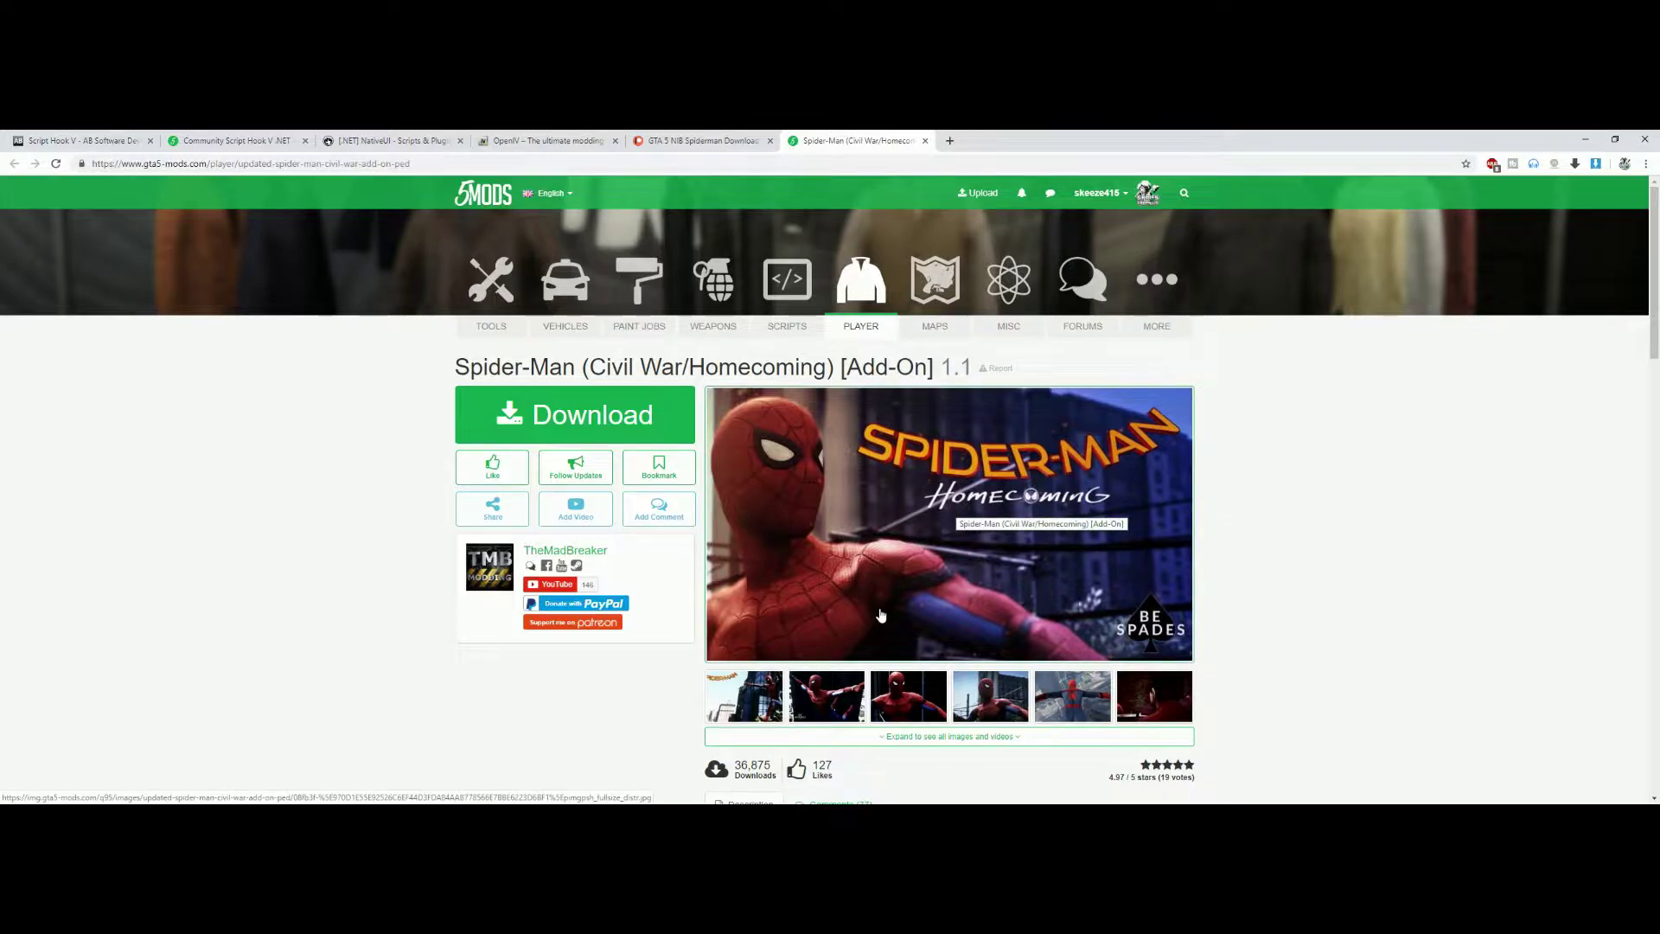
click(729, 140)
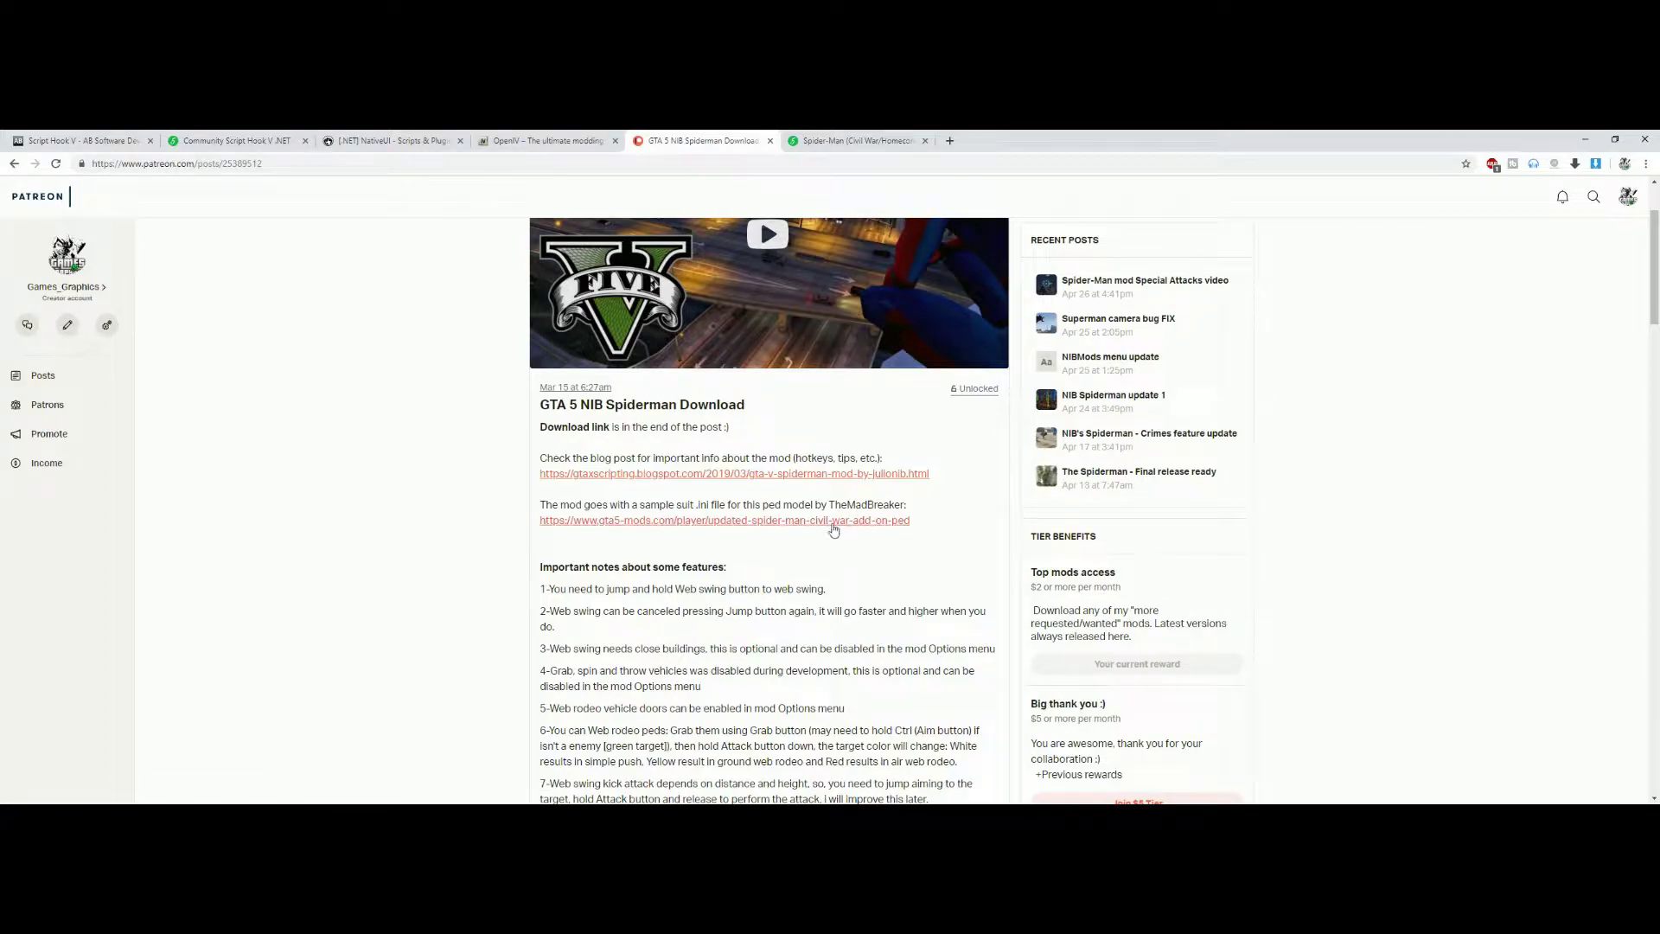
click(888, 138)
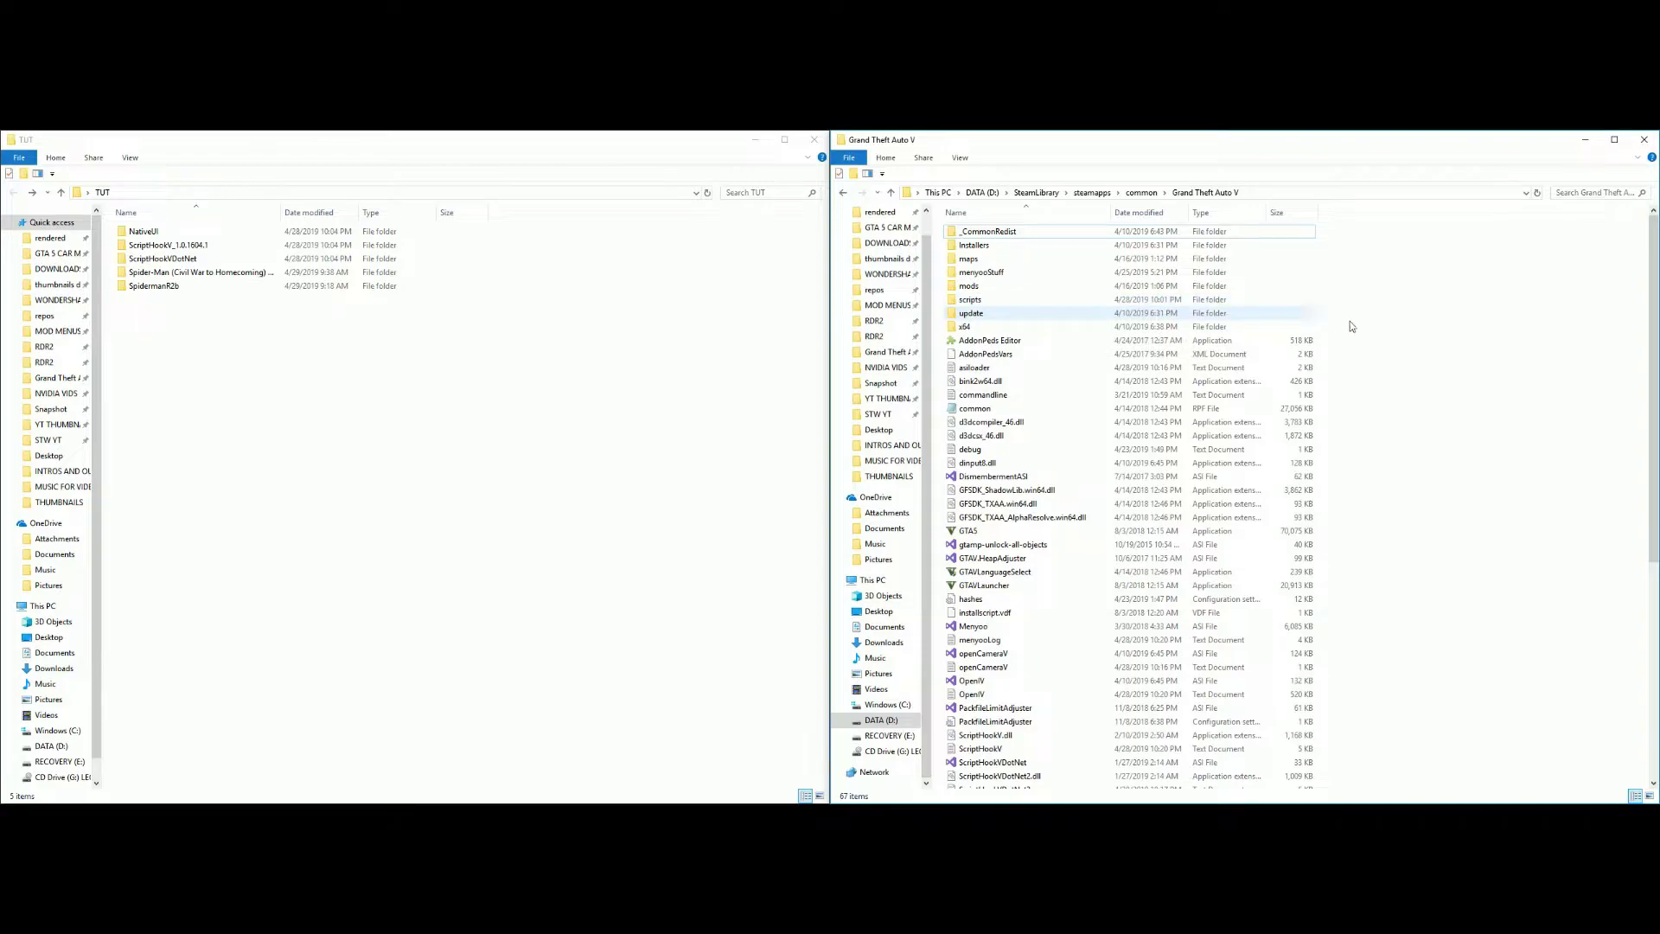
Skip creating a new folder and open the game's scripts folder instead
right_click(1366, 378)
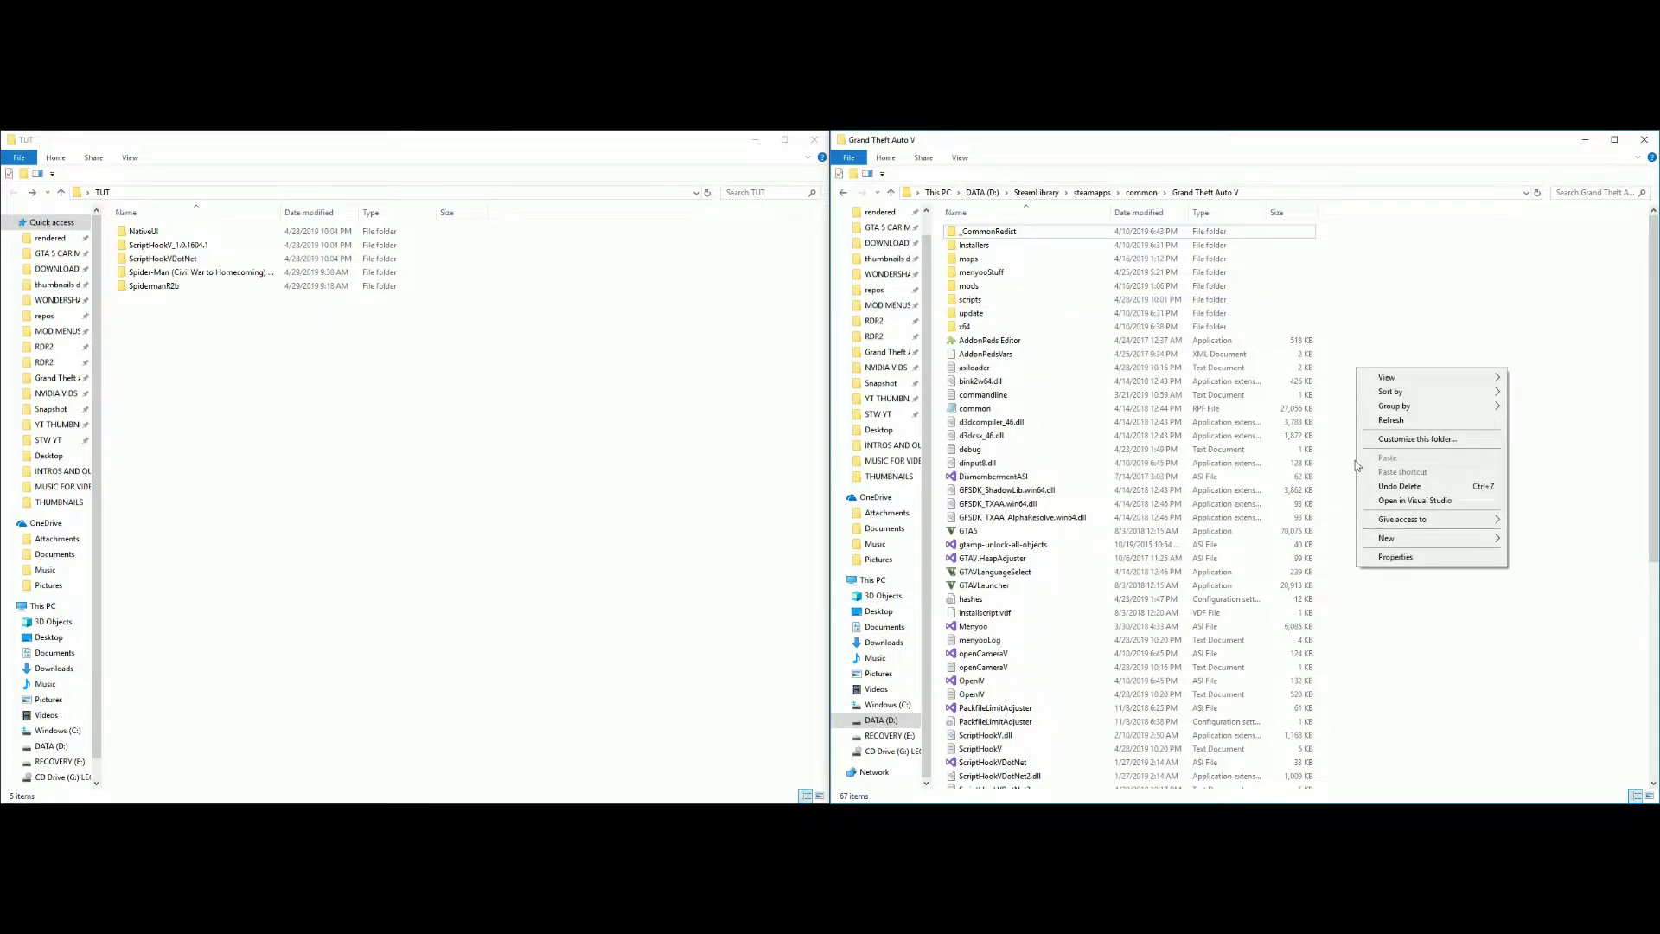
mouse_move(1373, 538)
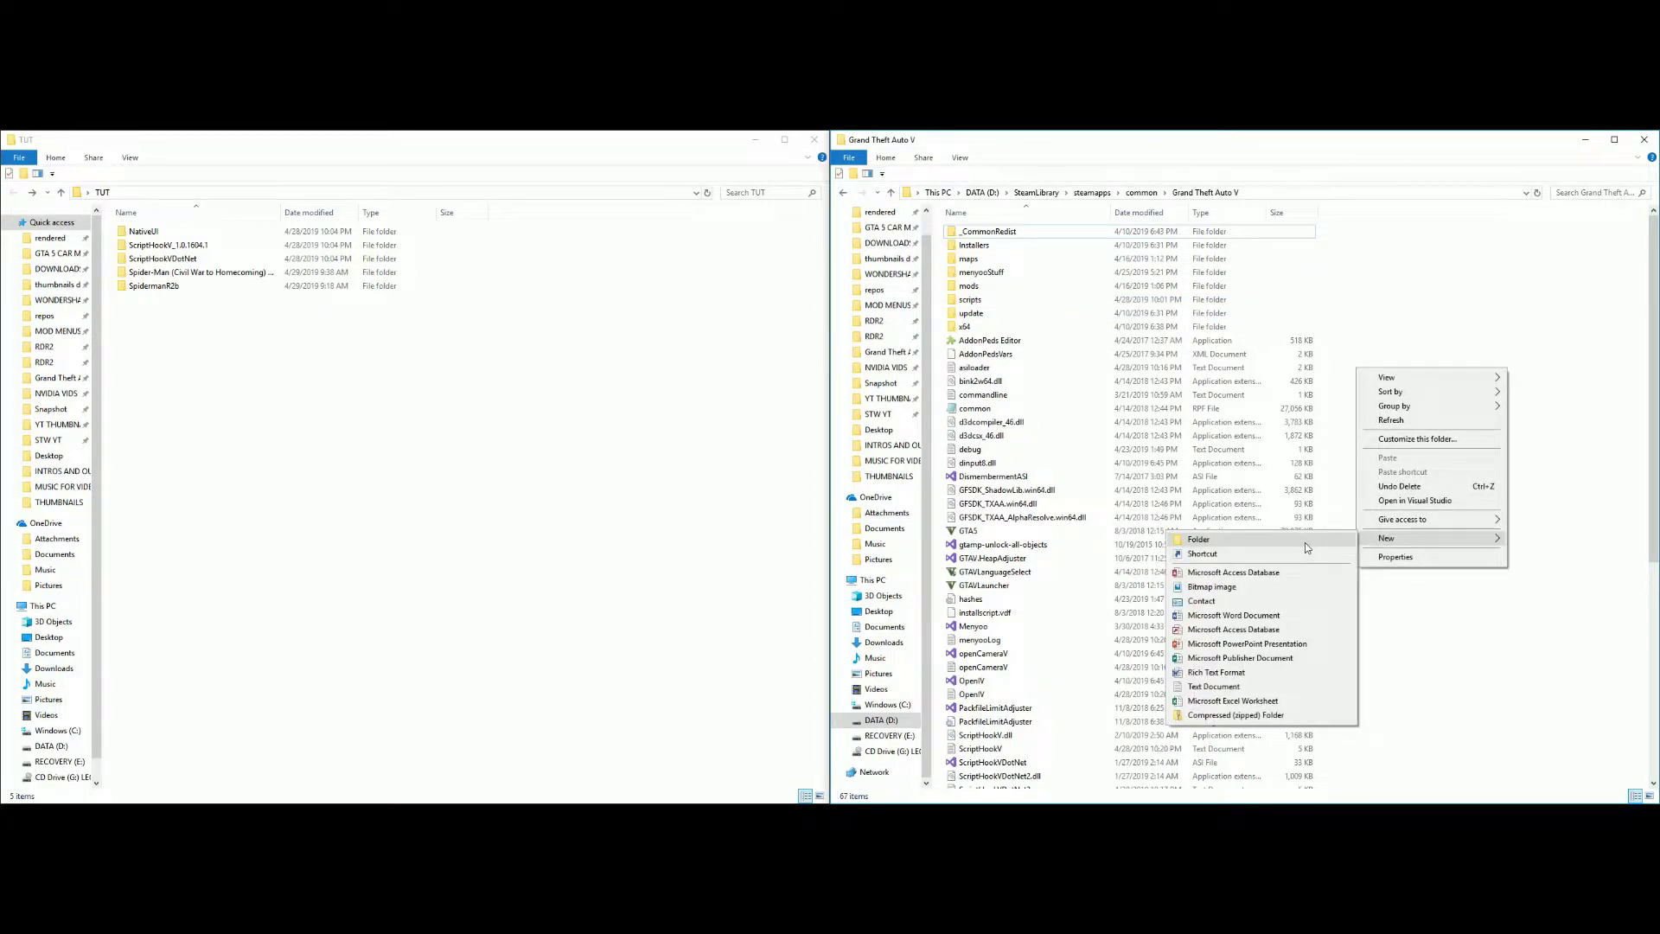
click(1530, 252)
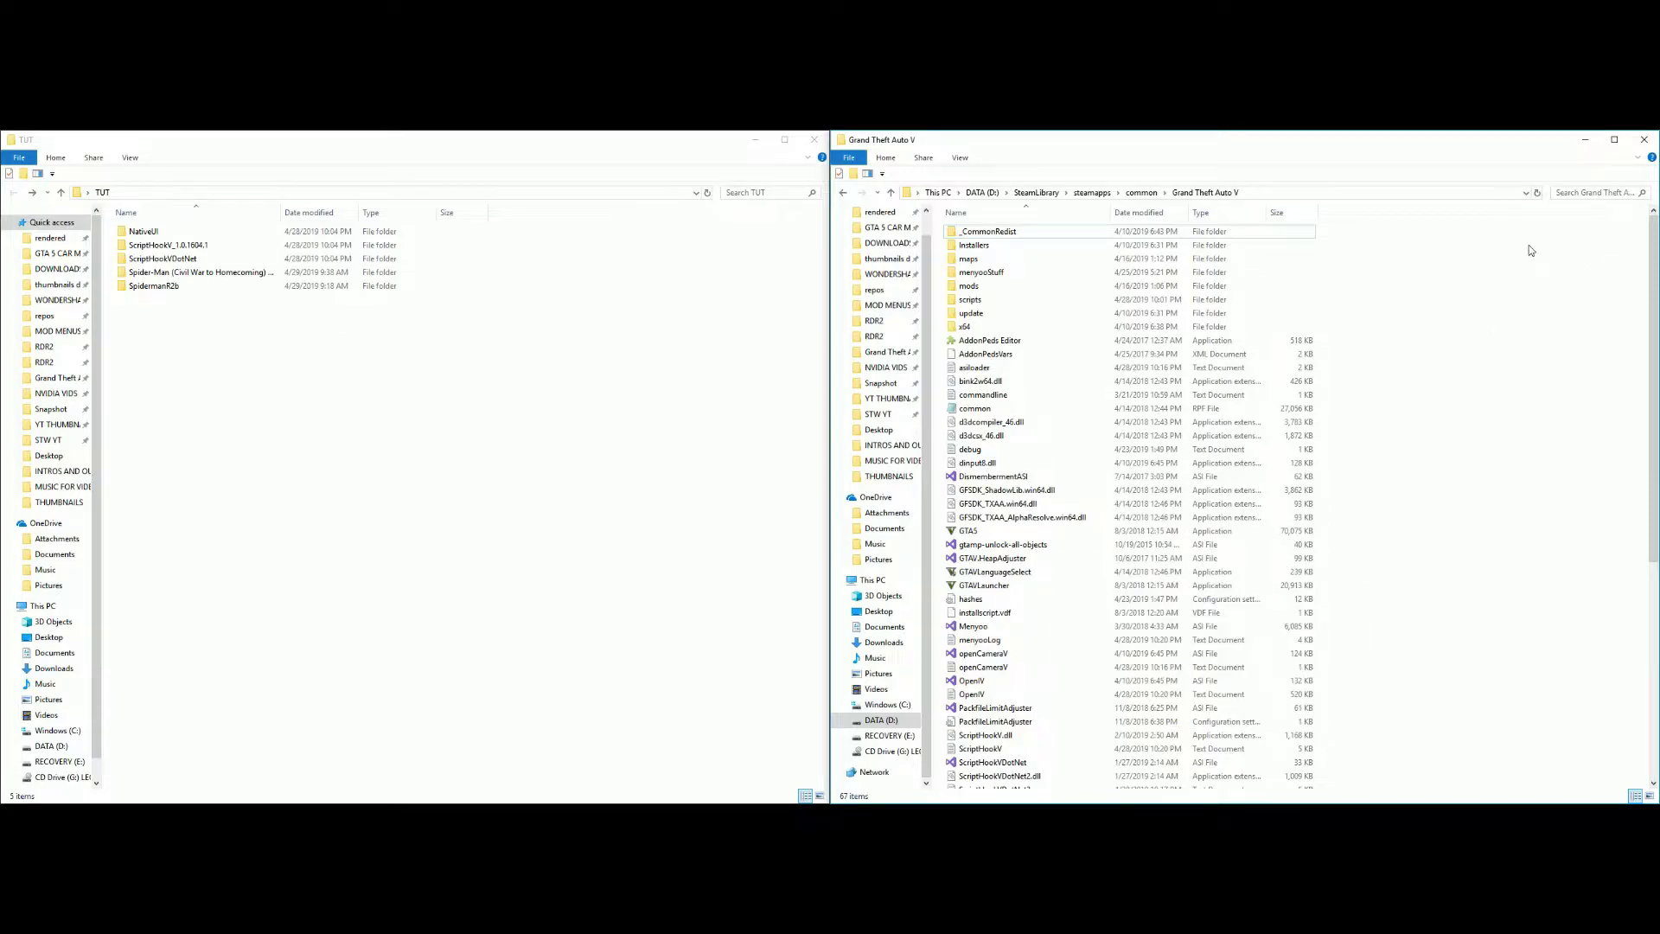
double_click(1012, 302)
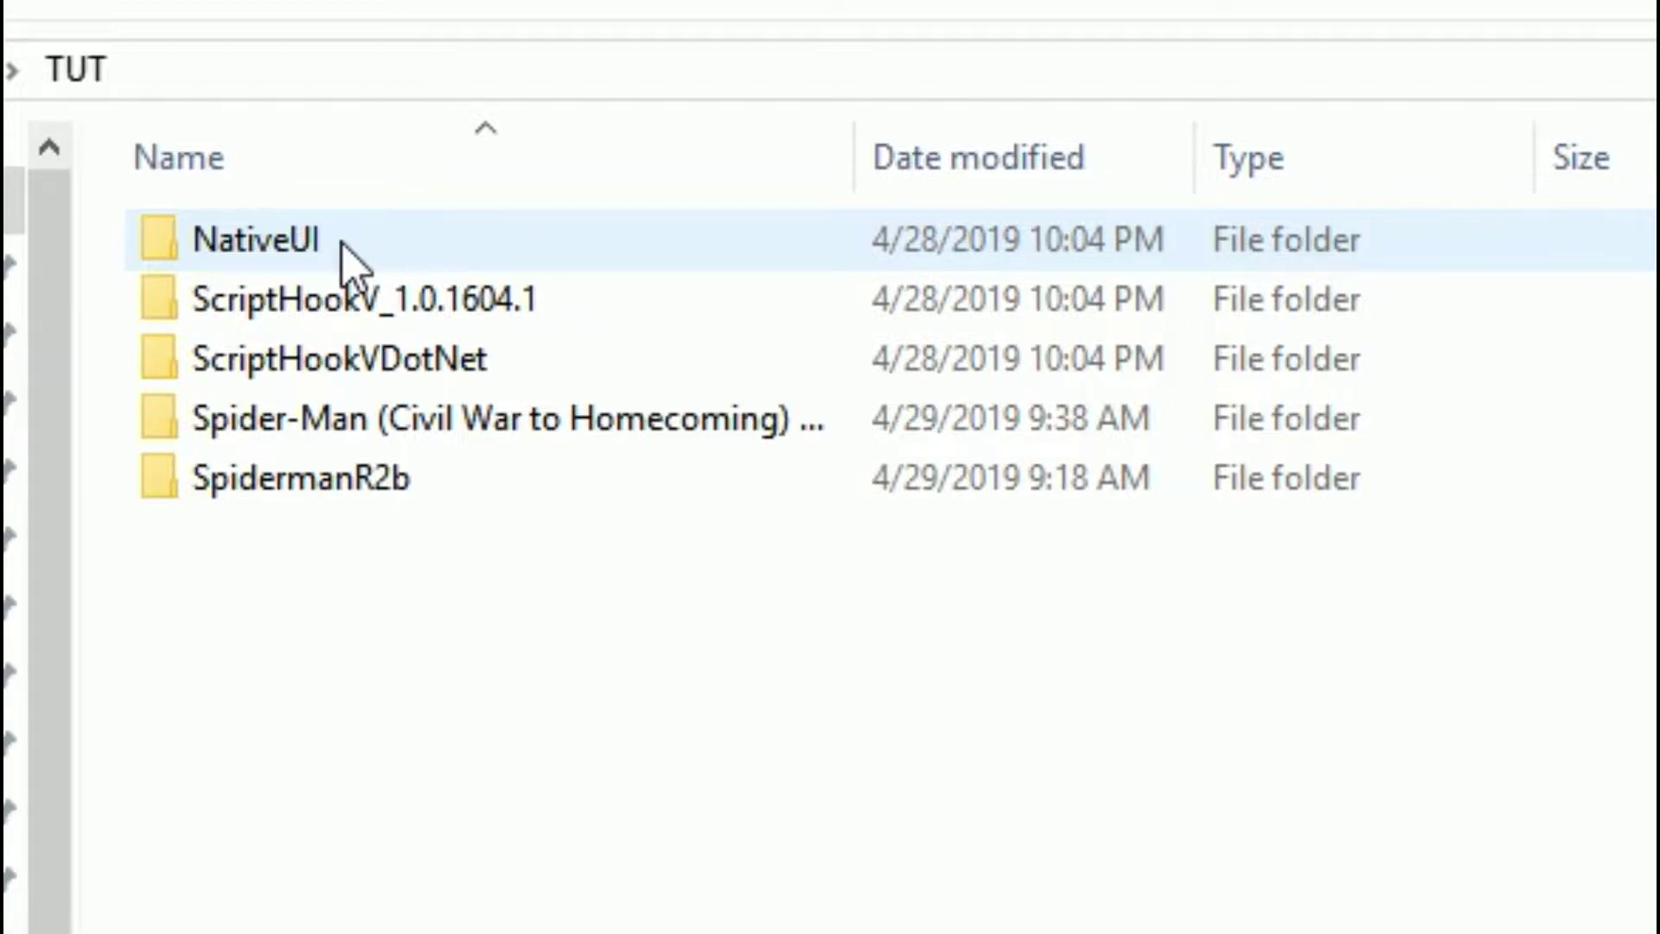
Drag NativeUI.dll from TUT\NativeUI into scripts, keep the existing copy, and return to TUT
double_click(515, 239)
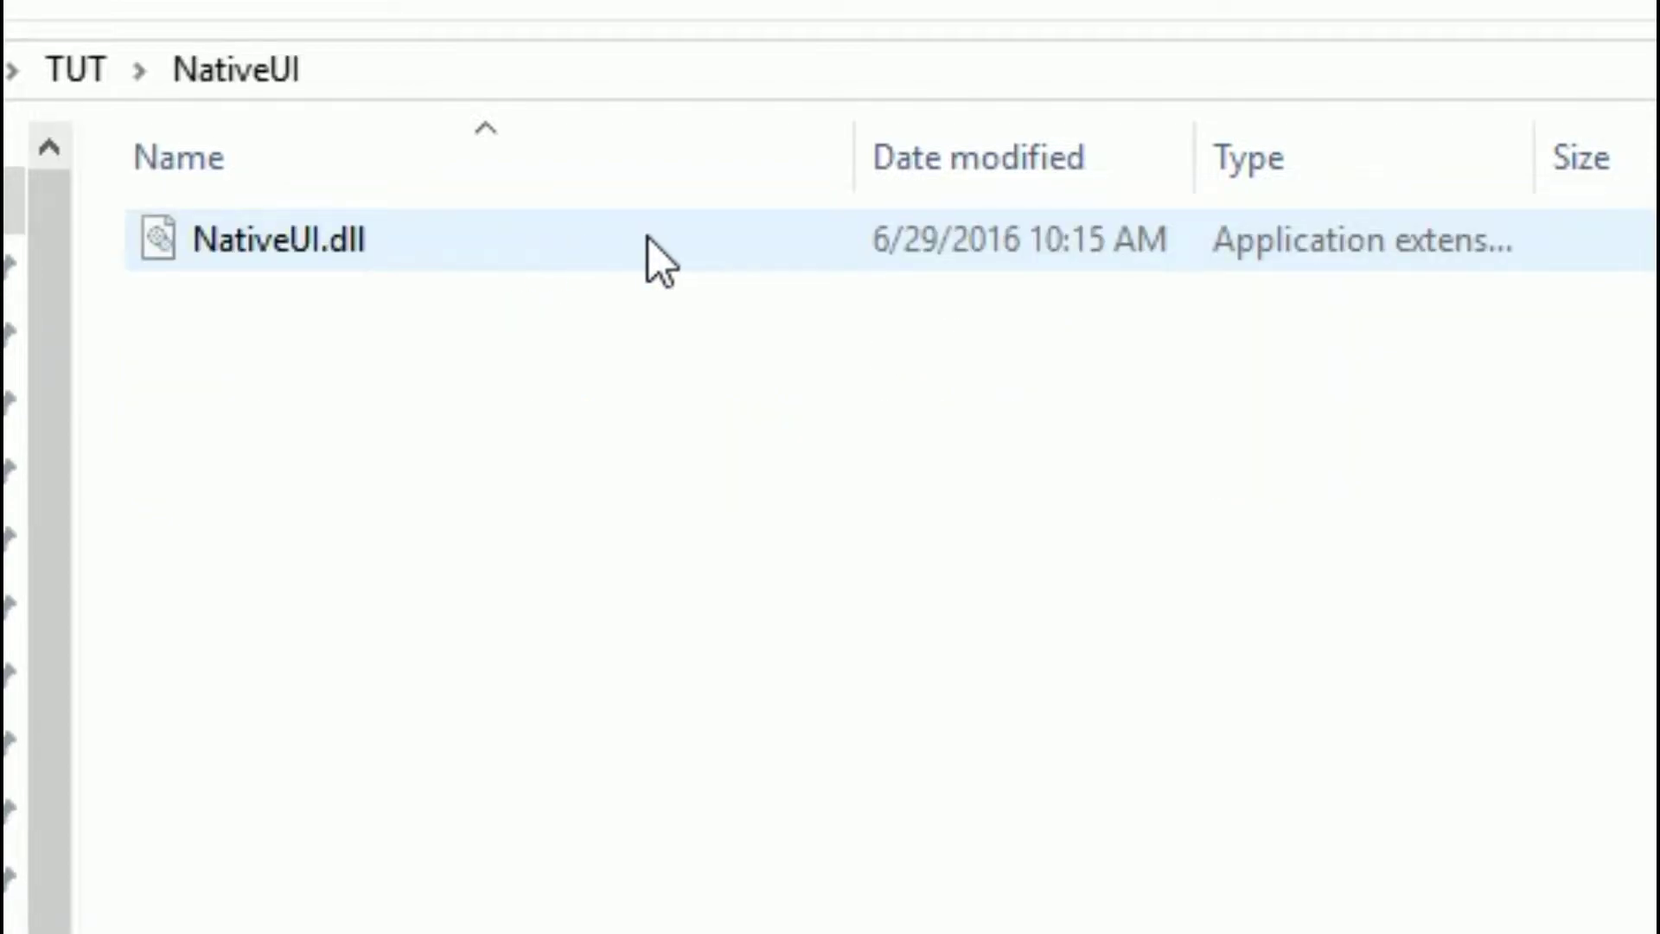
mouse_move(577, 247)
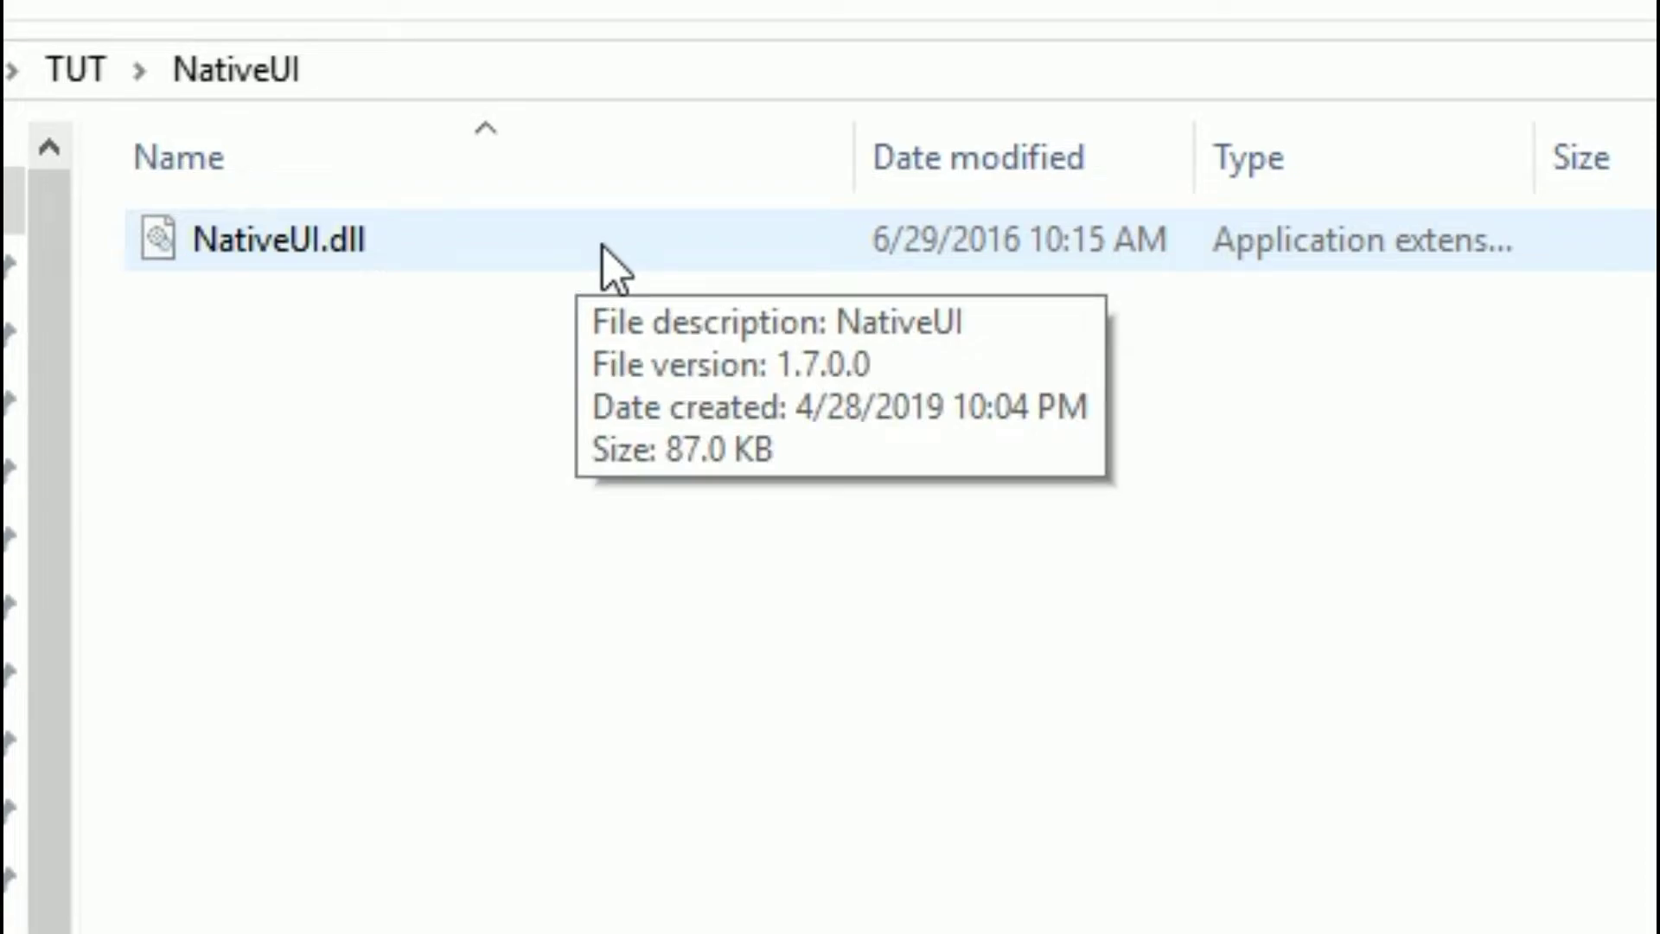
click(630, 246)
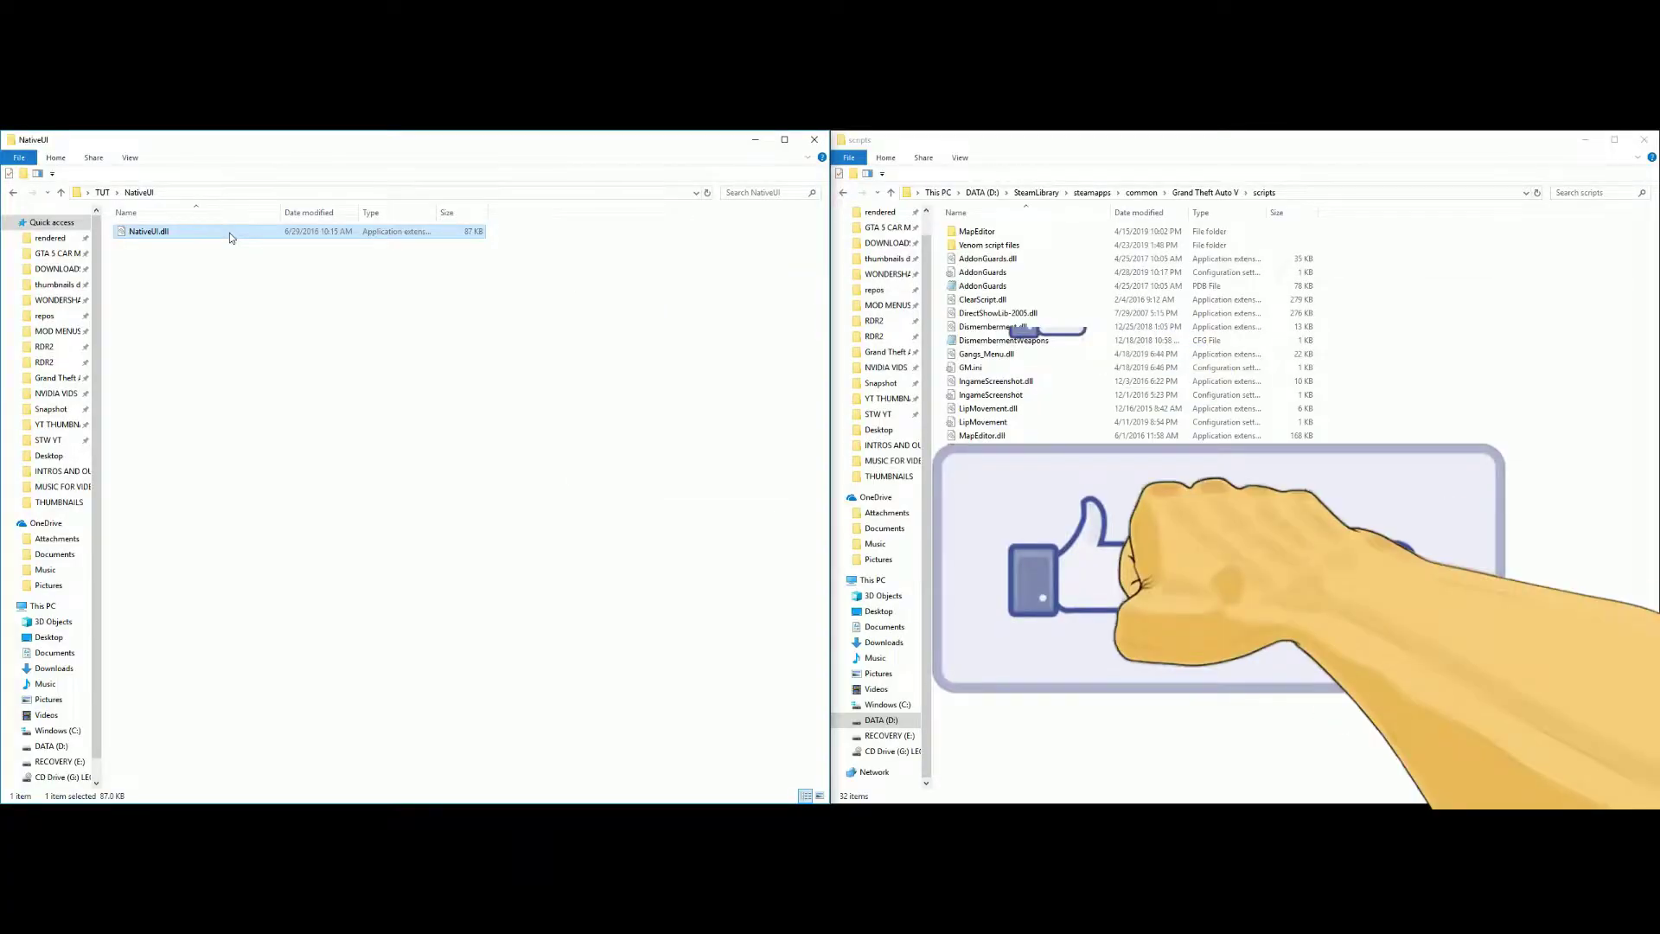
drag(230, 231, 1439, 614)
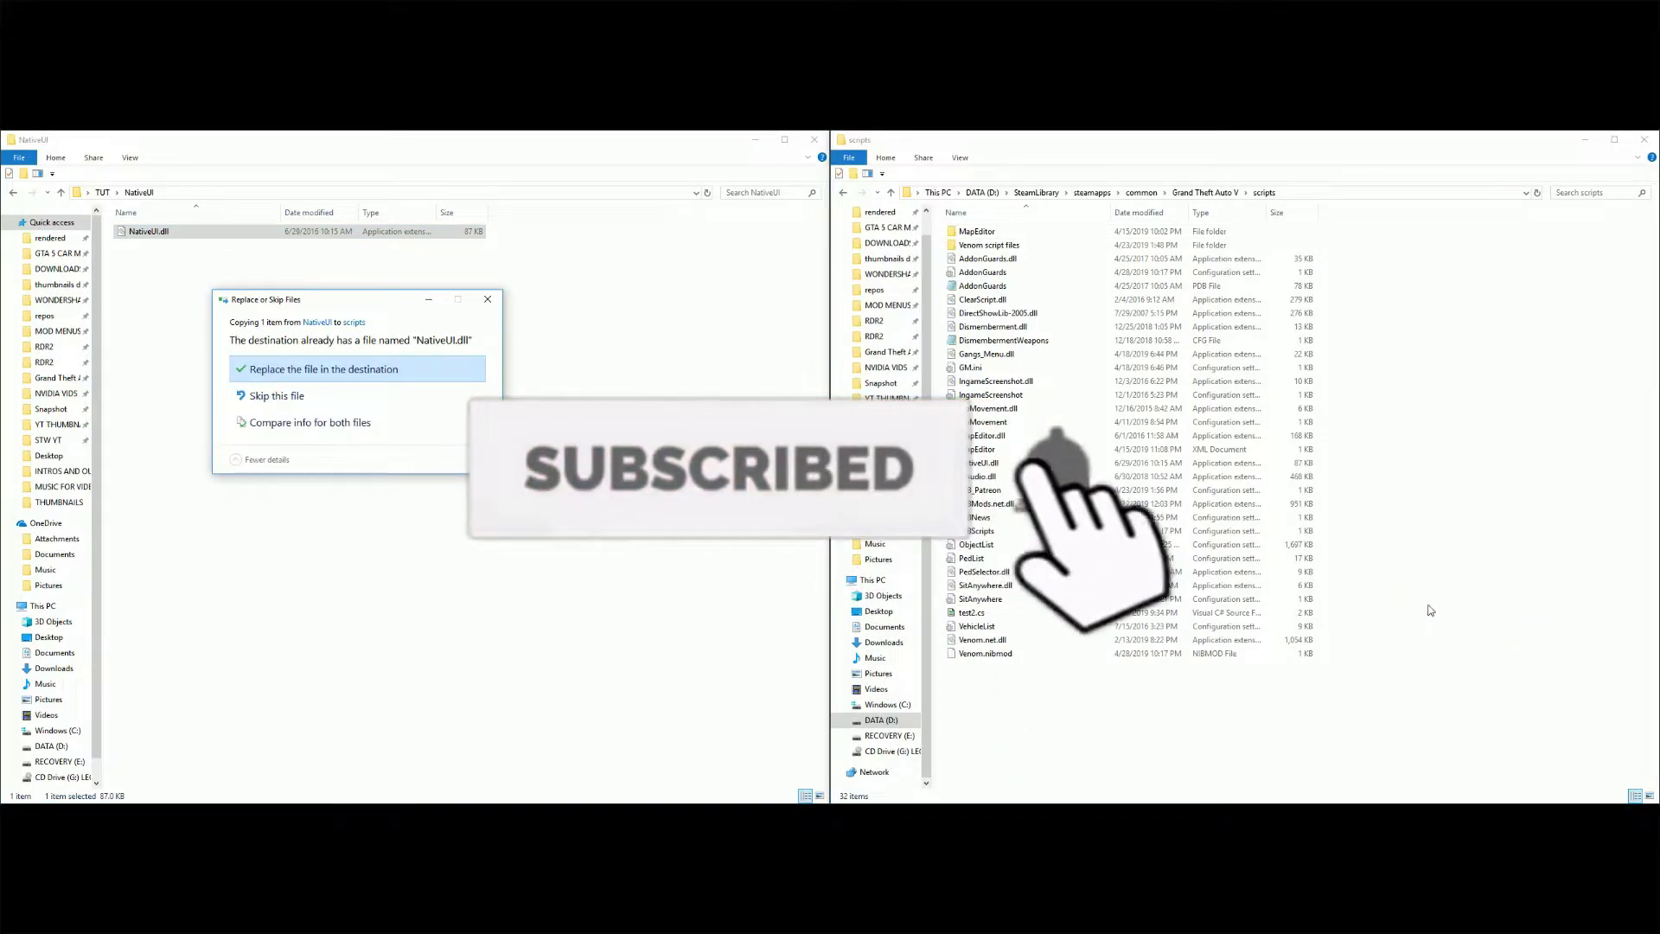
click(487, 299)
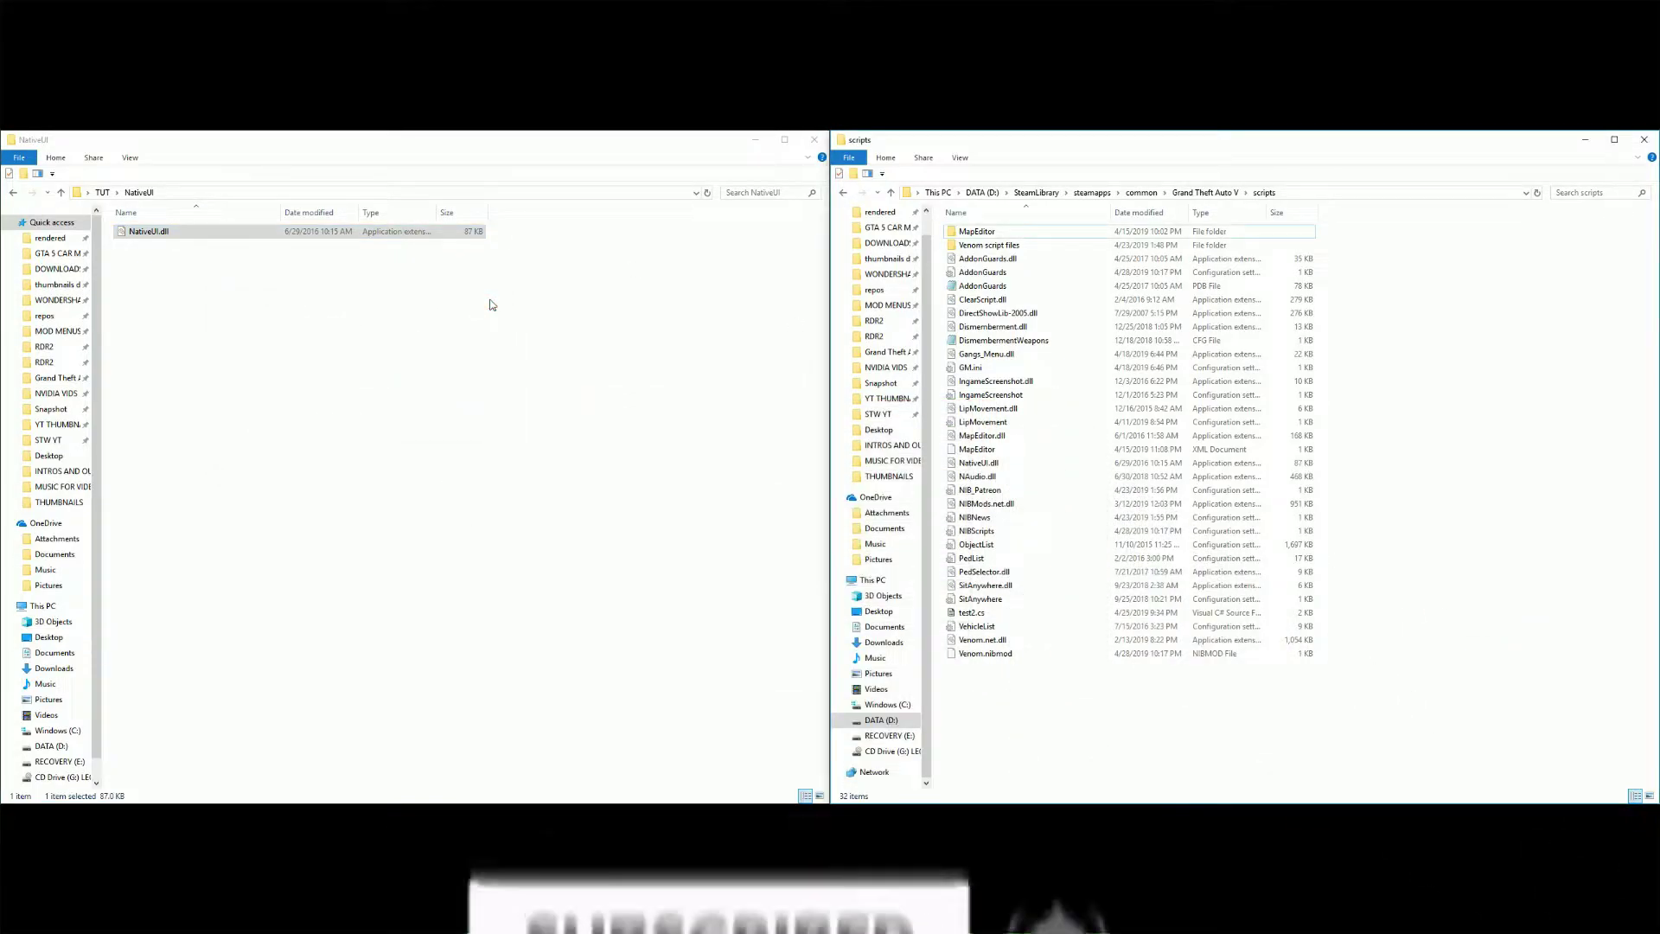
click(13, 194)
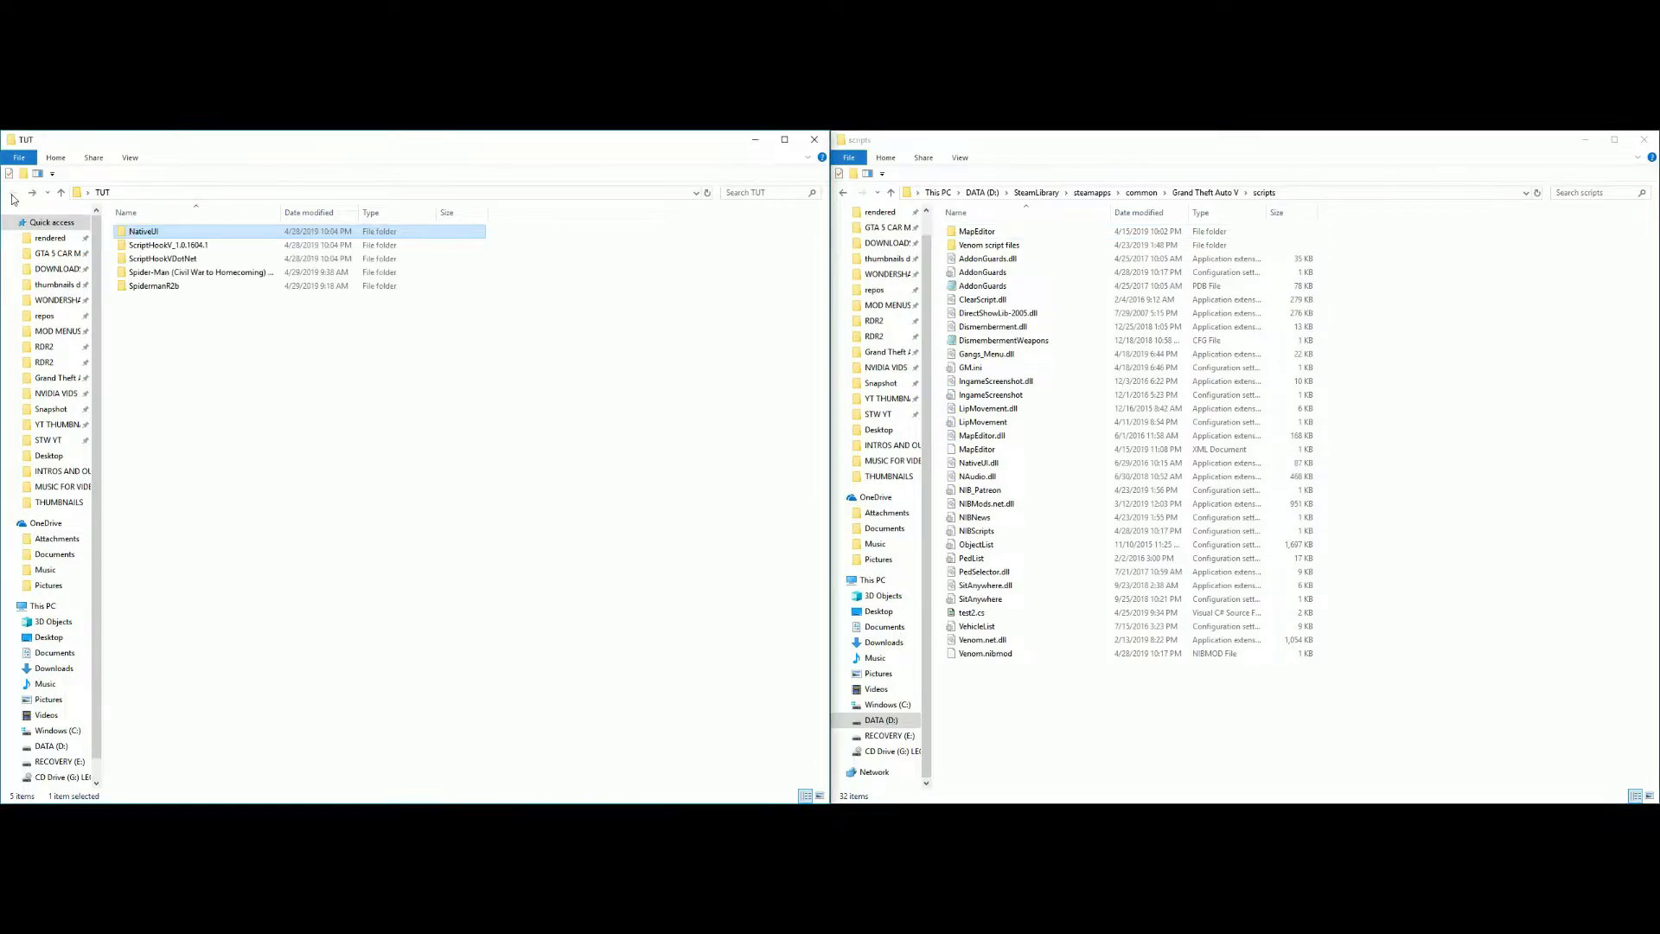
Show the Grand Theft Auto V folder and open ScriptHookV_1.0.1604.1's bin folder
click(1218, 193)
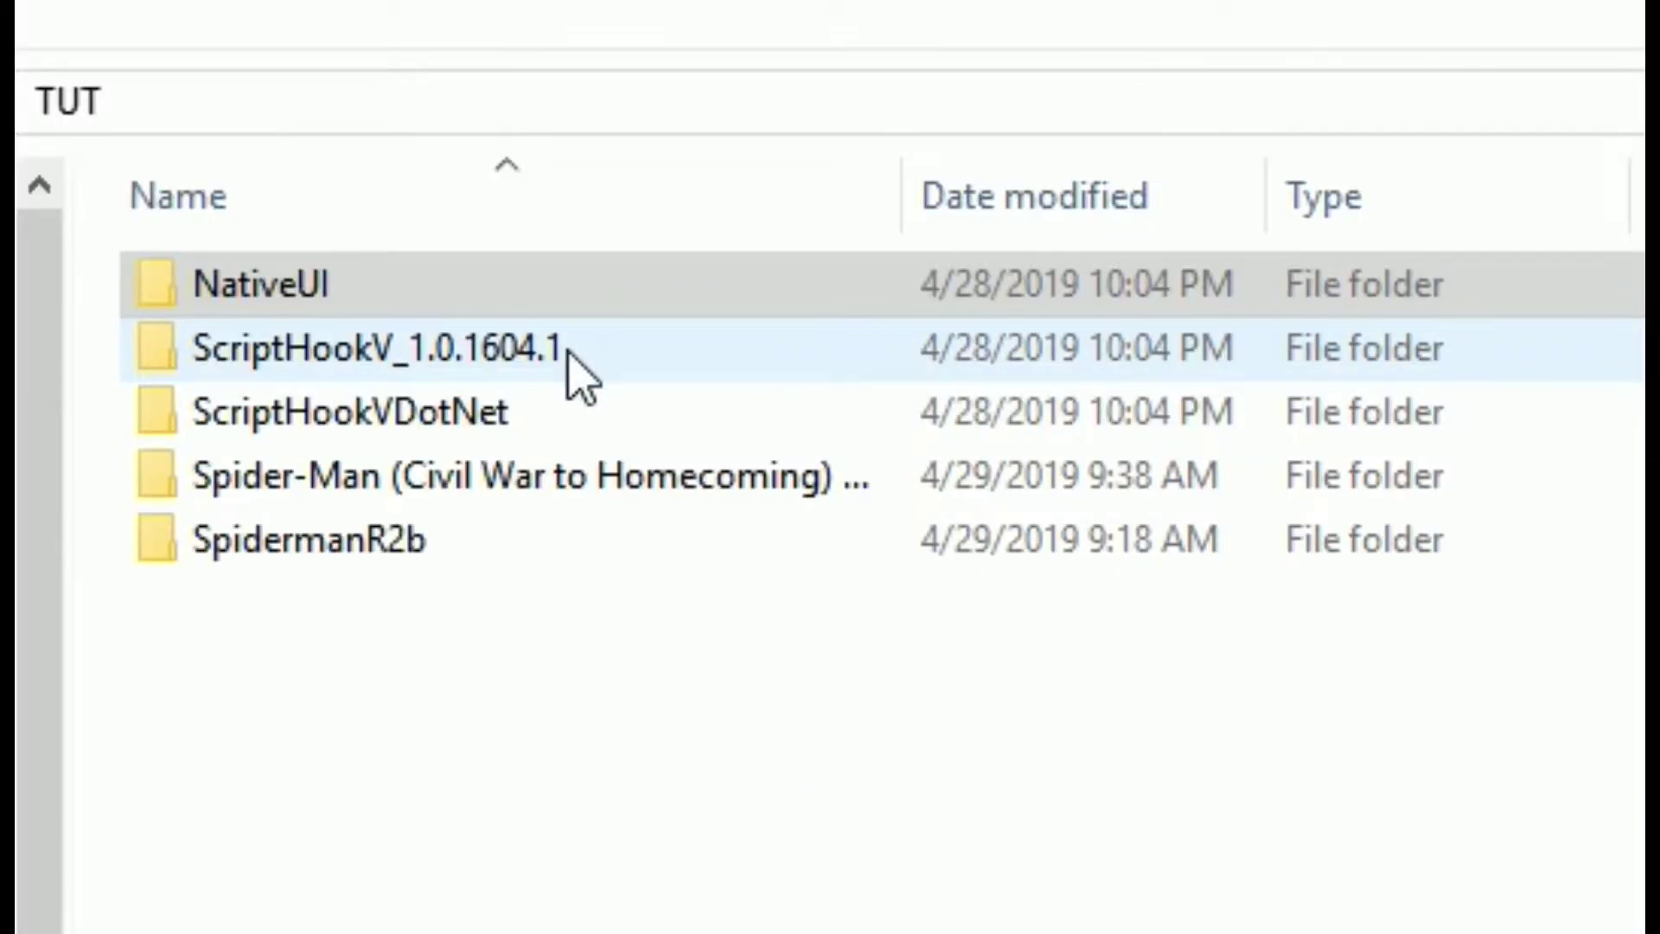
click(568, 350)
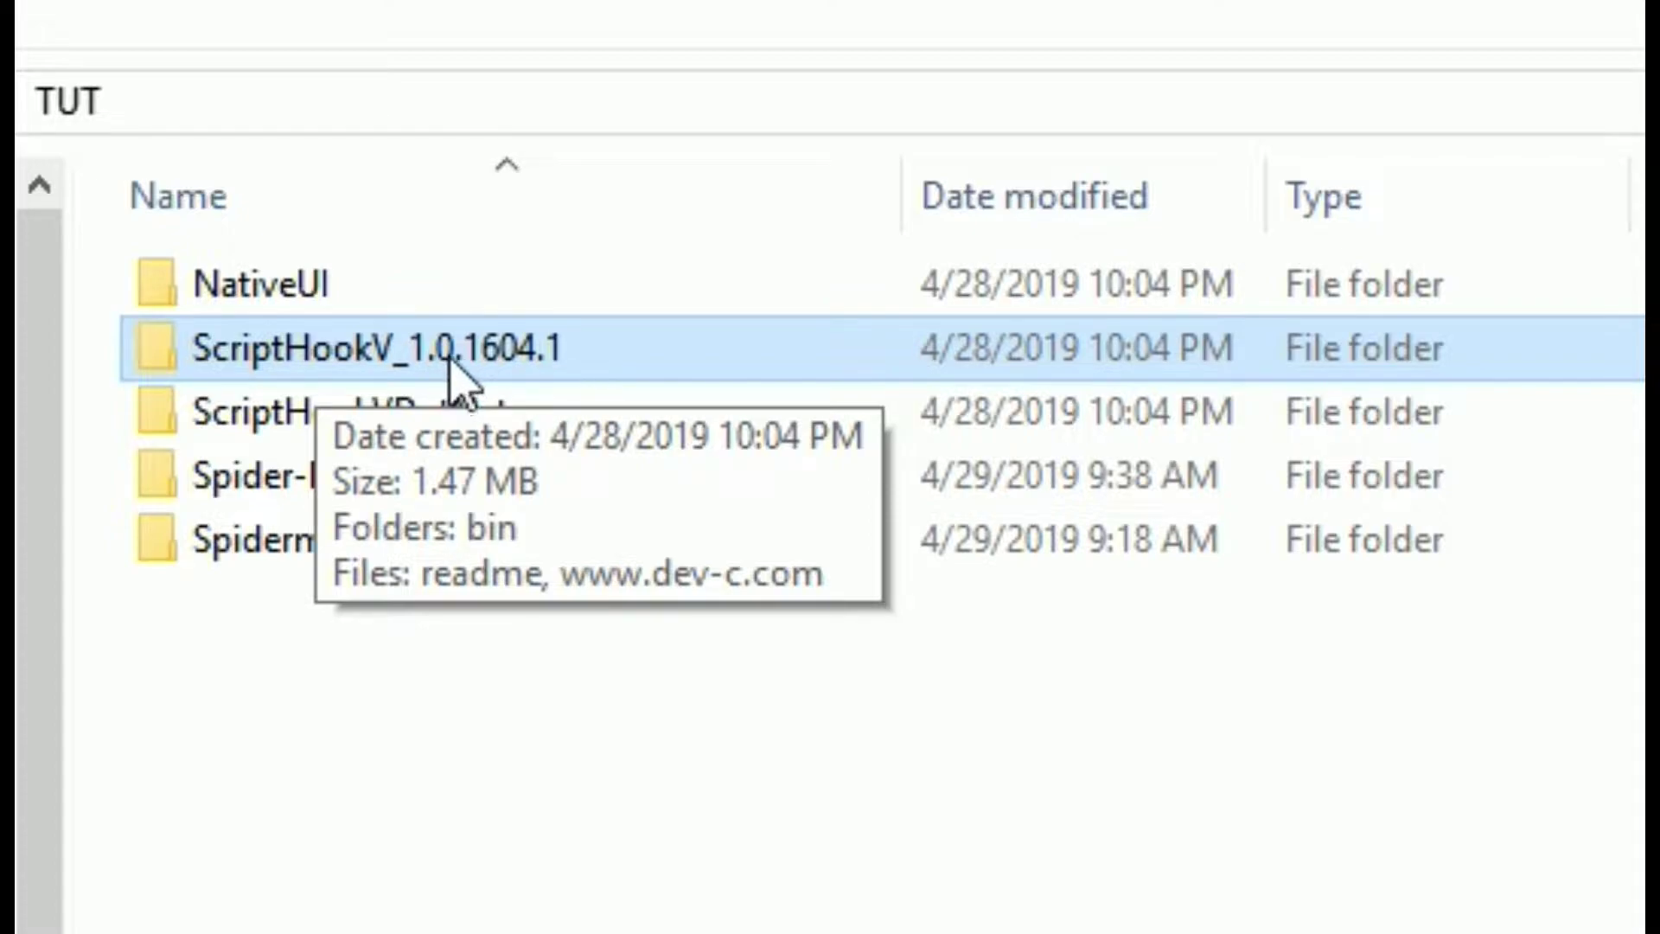
double_click(579, 372)
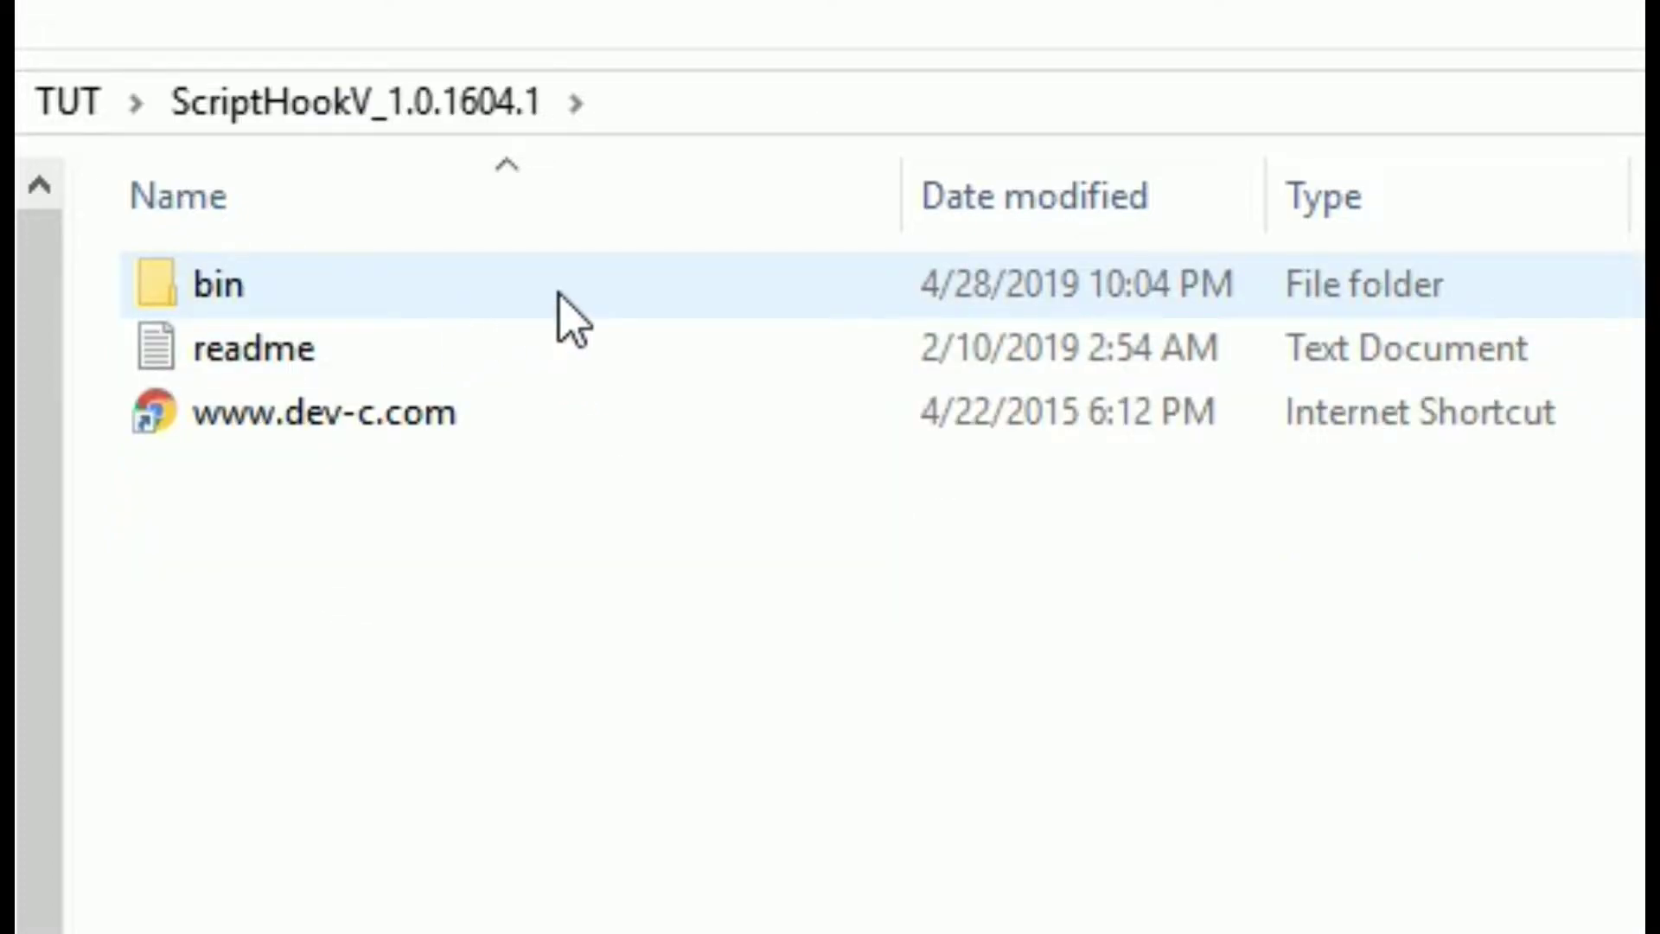
double_click(448, 291)
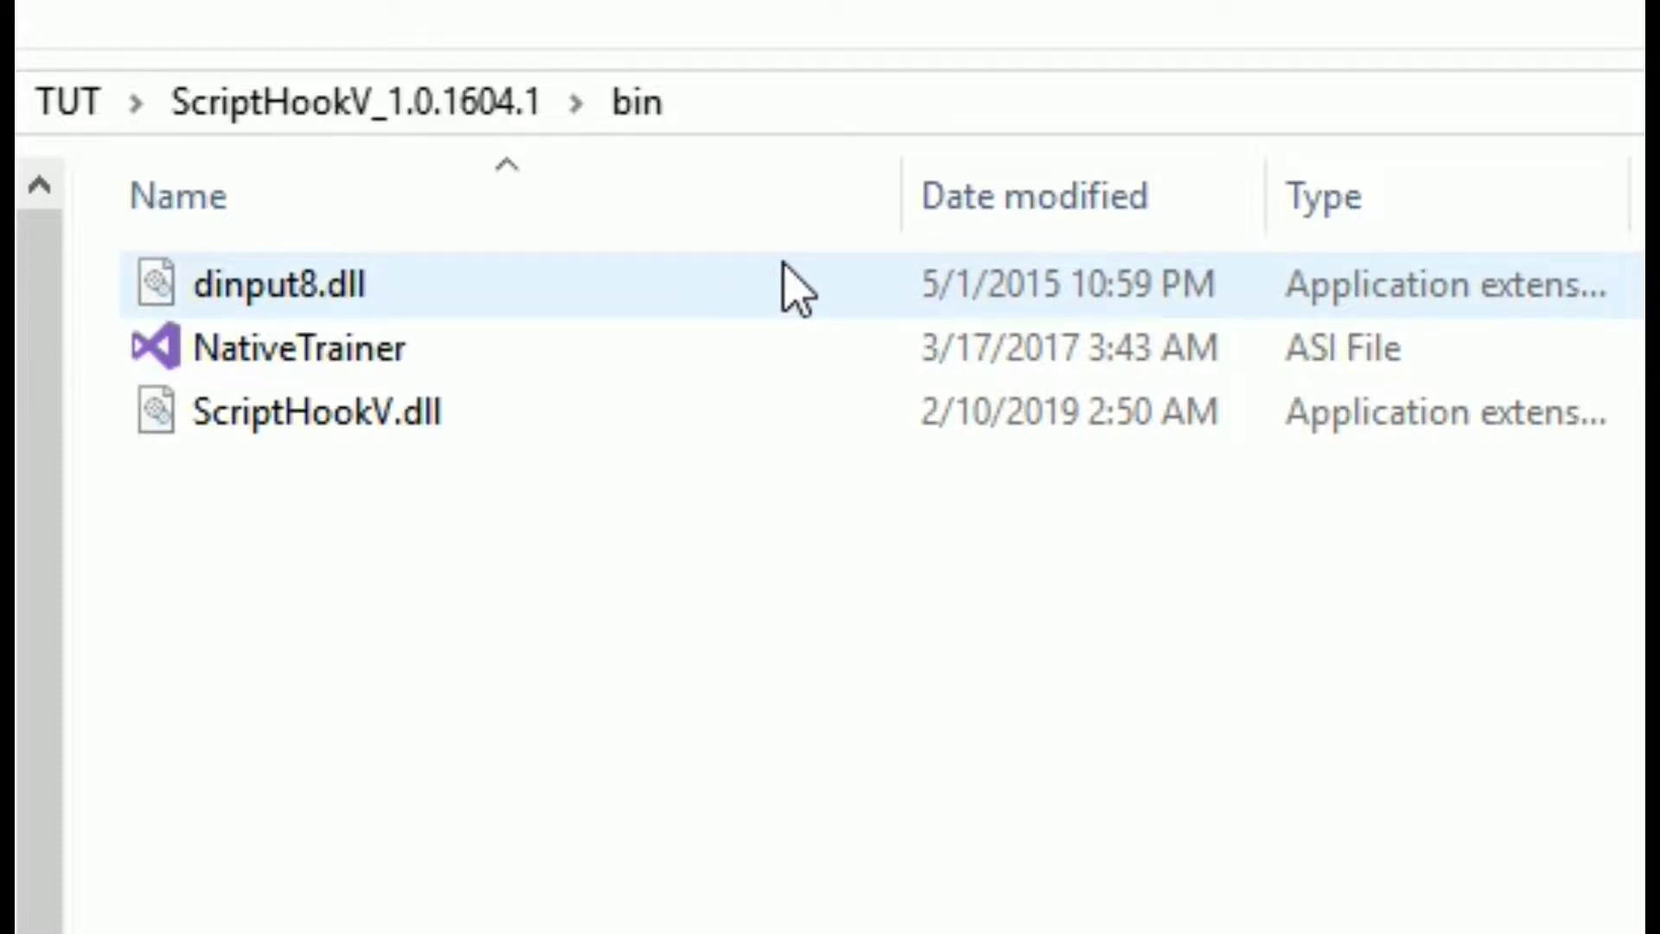
Copy dinput8.dll and ScriptHookV.dll into the Grand Theft Auto V folder, dismissing the replace prompt
click(807, 285)
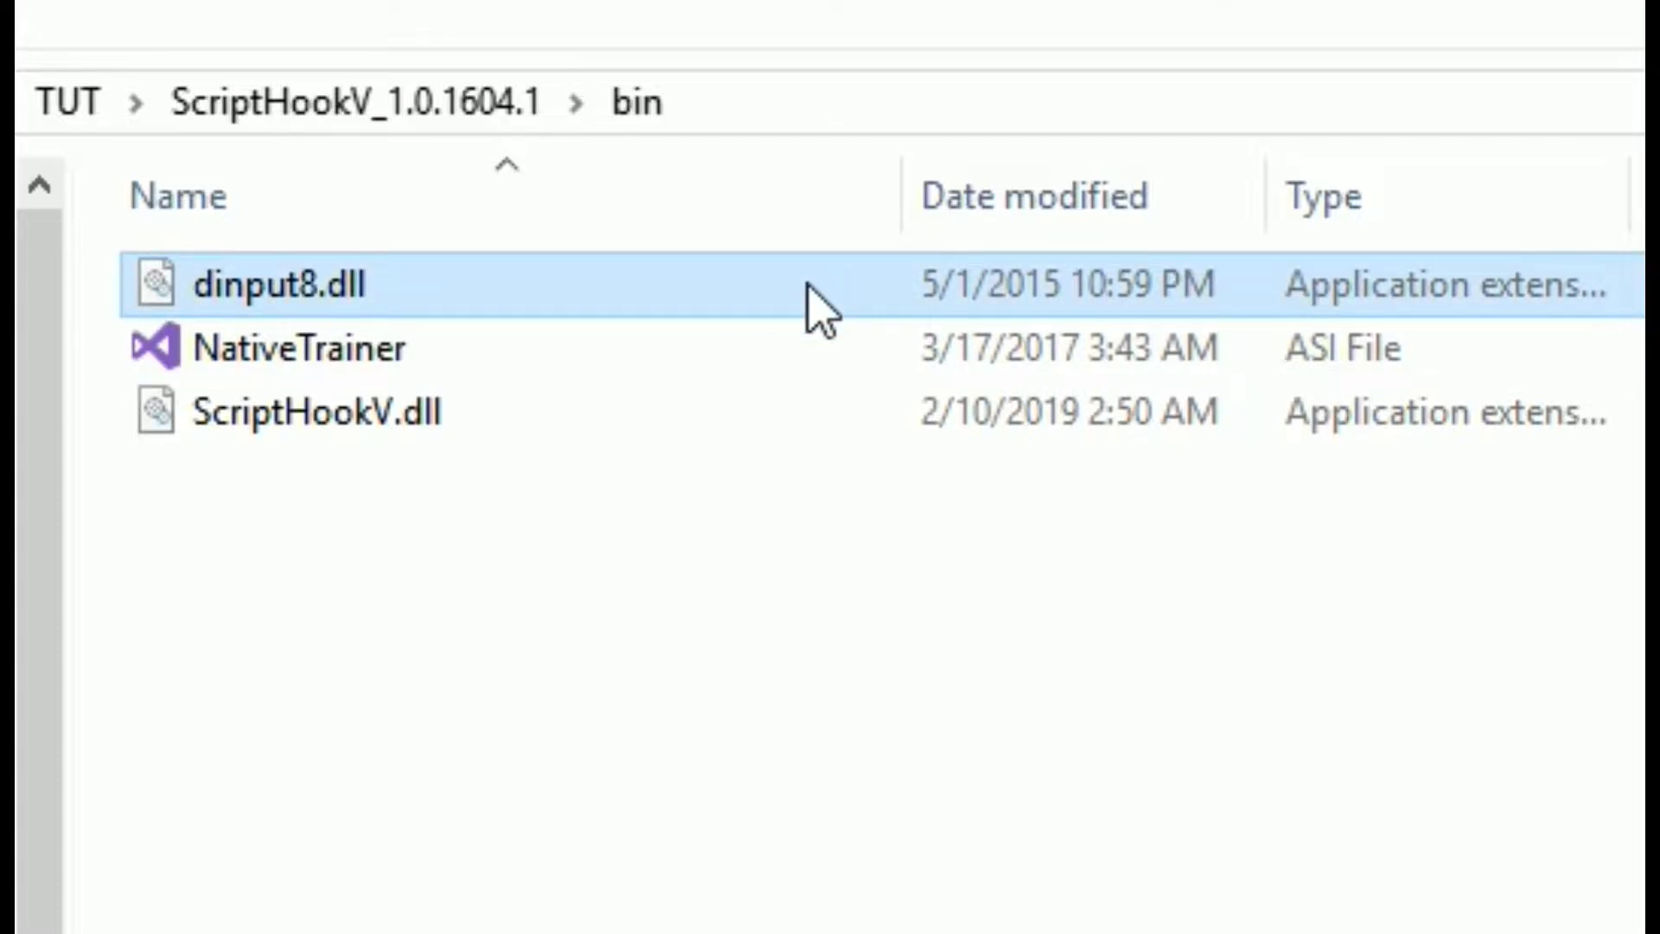
ctrl+click(819, 426)
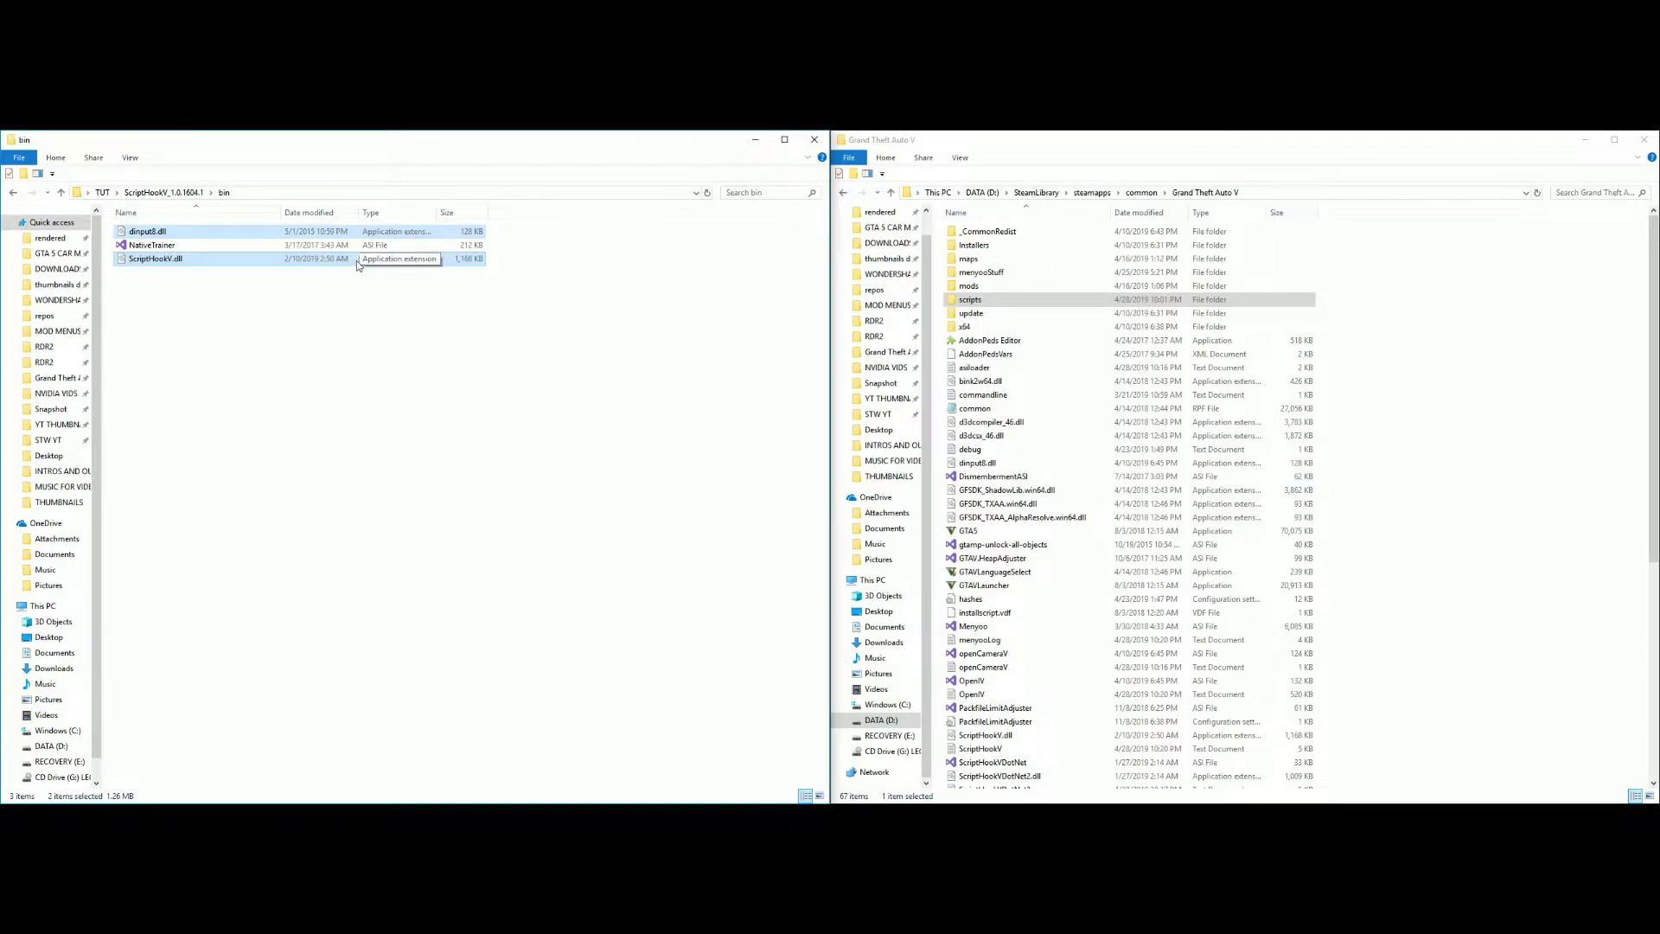
drag(356, 262, 1460, 634)
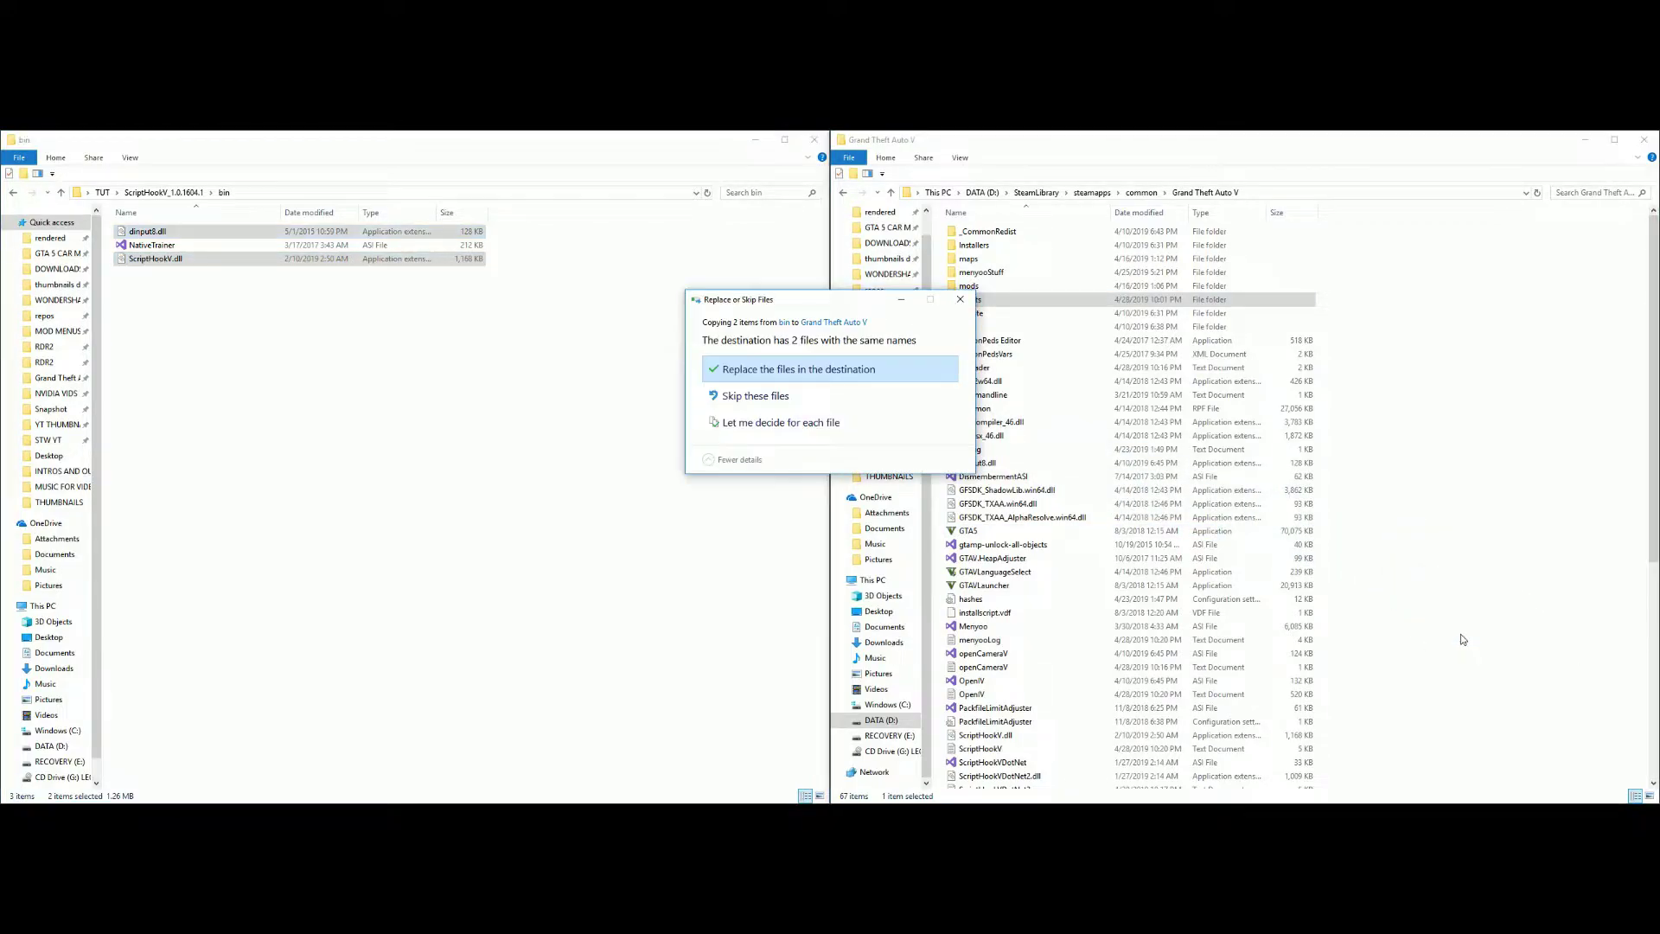
click(962, 299)
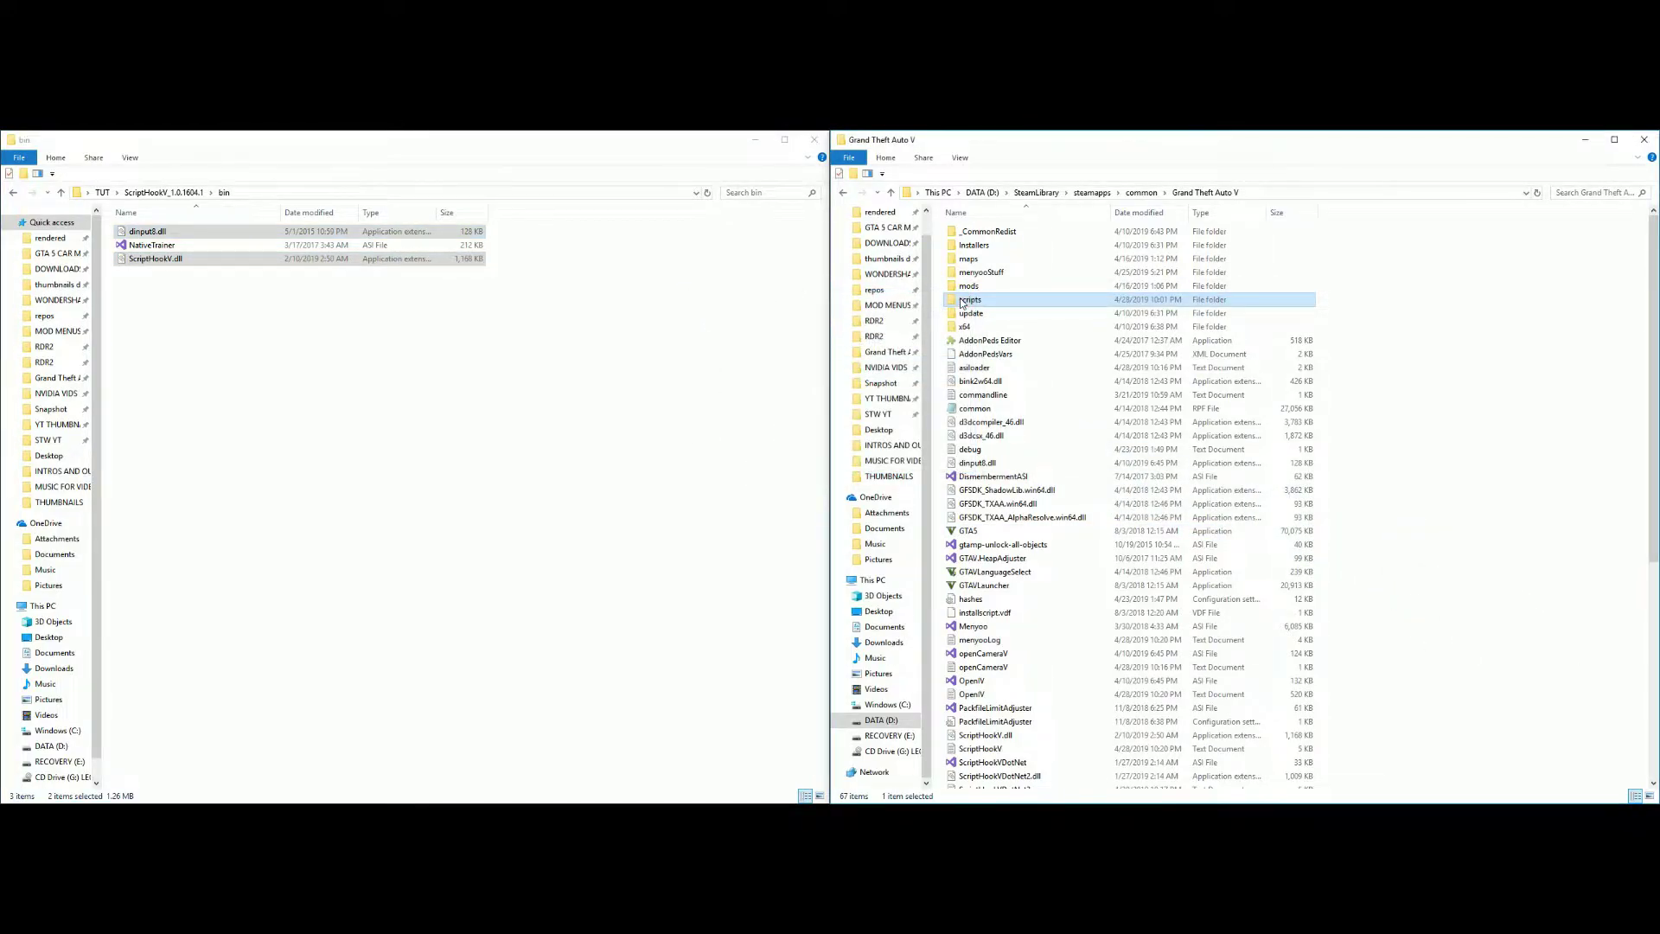
click(12, 193)
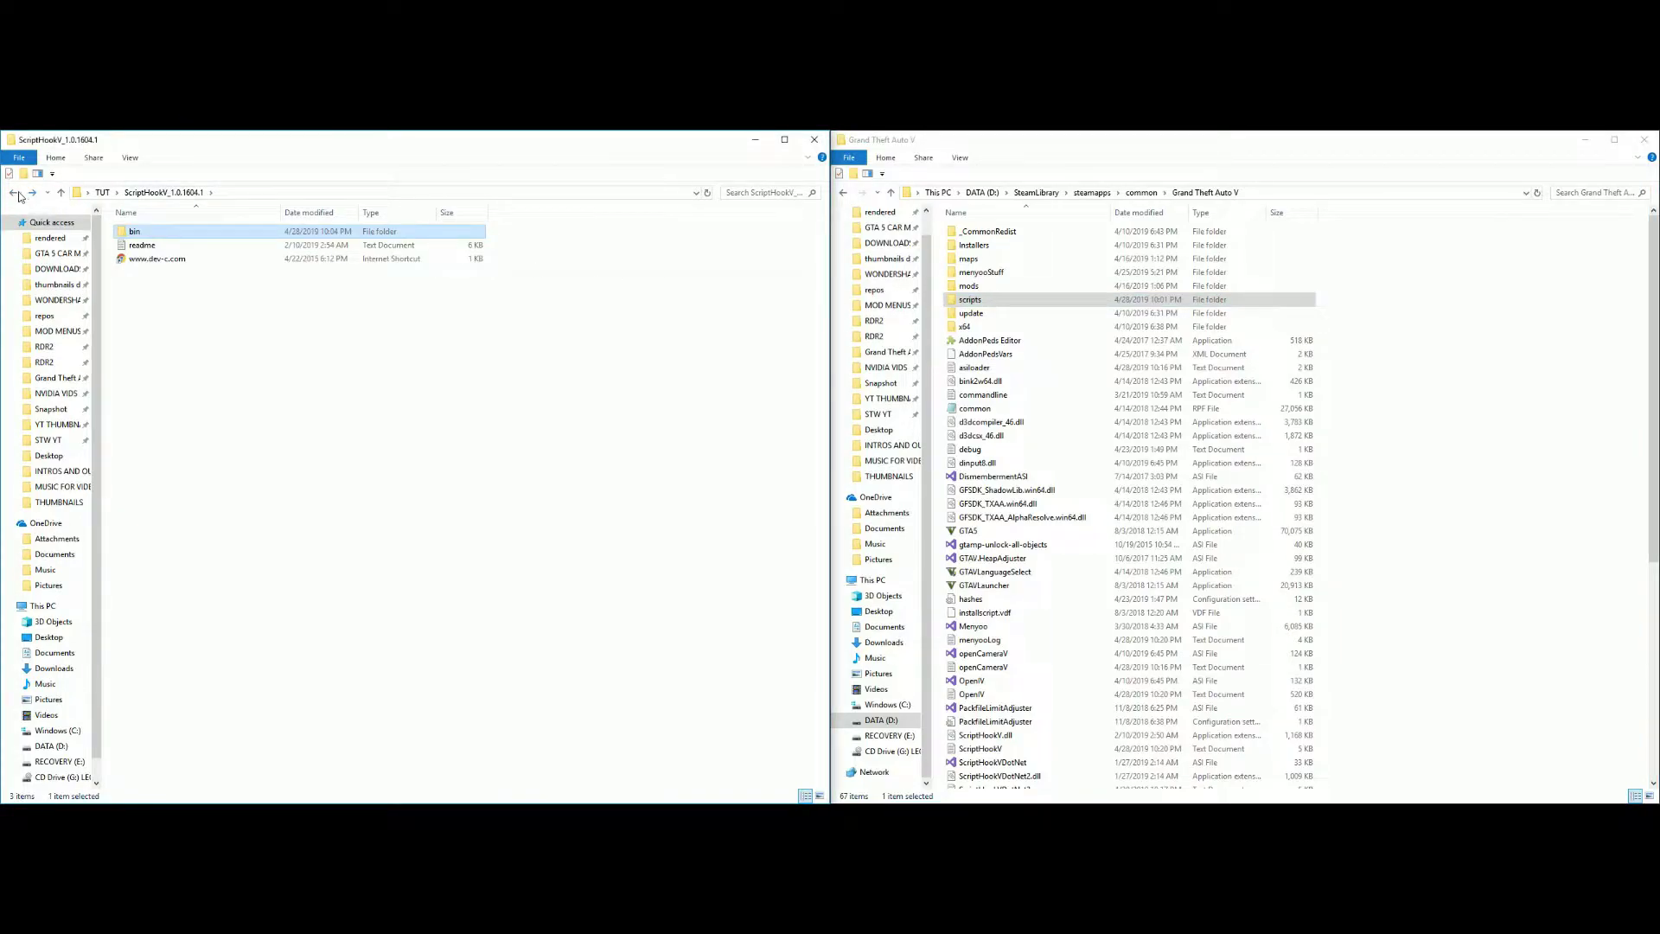
Copy the ScriptHookVDotNet ASI, DLL and XML files into Grand Theft Auto V, skipping replacements
click(12, 193)
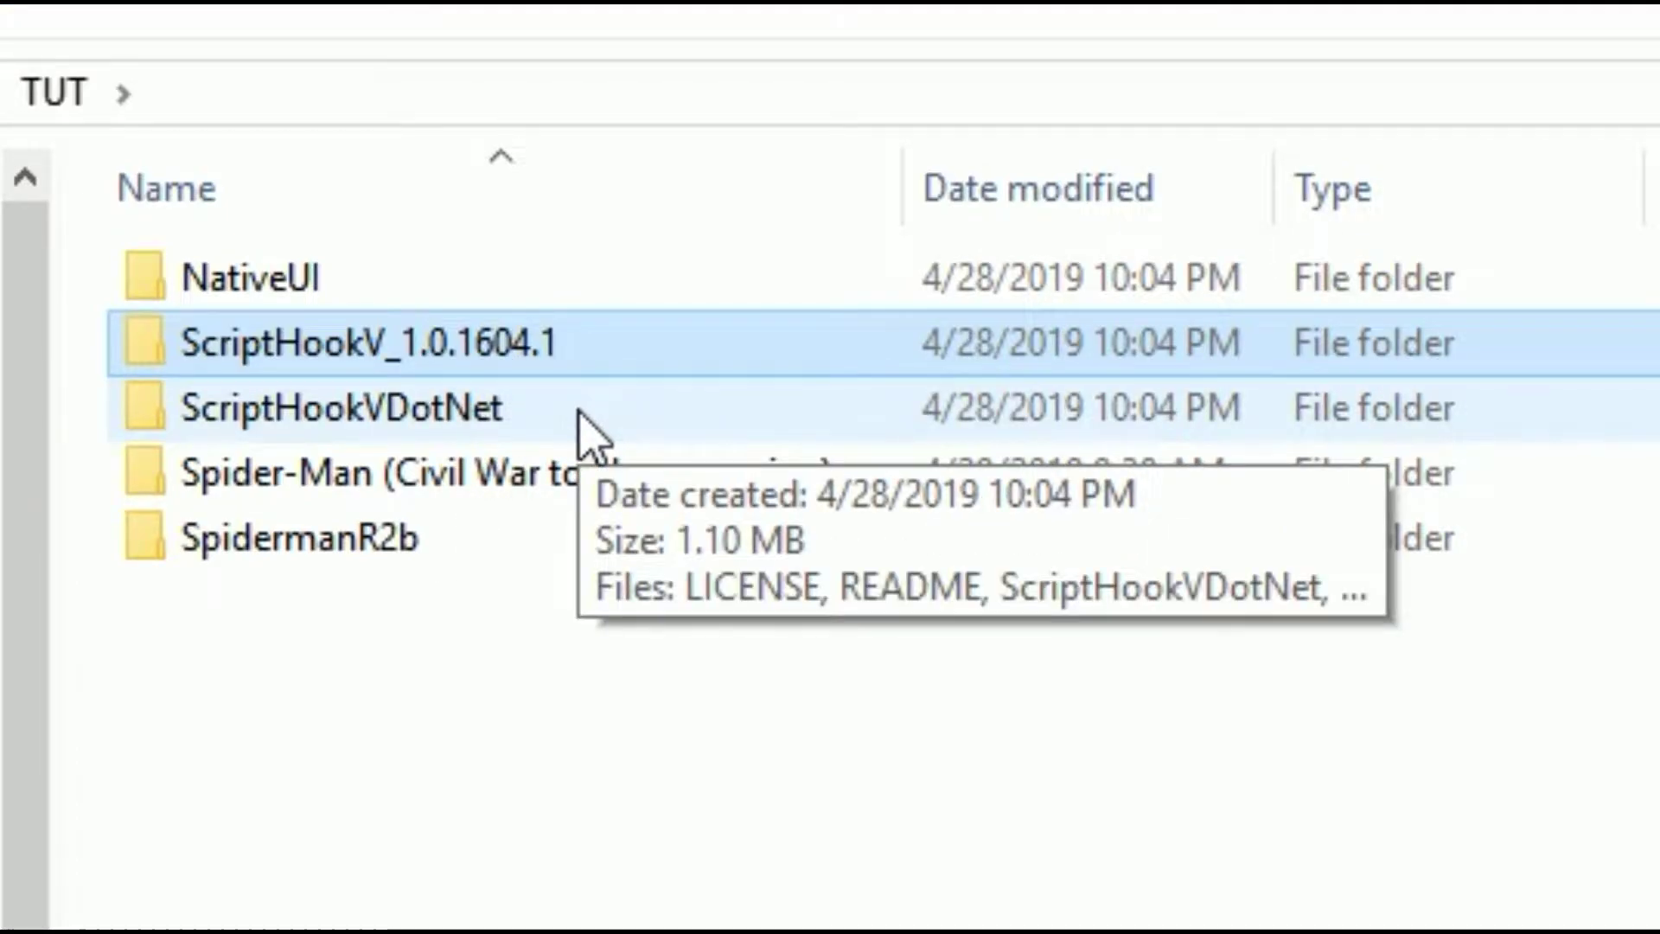
double_click(579, 413)
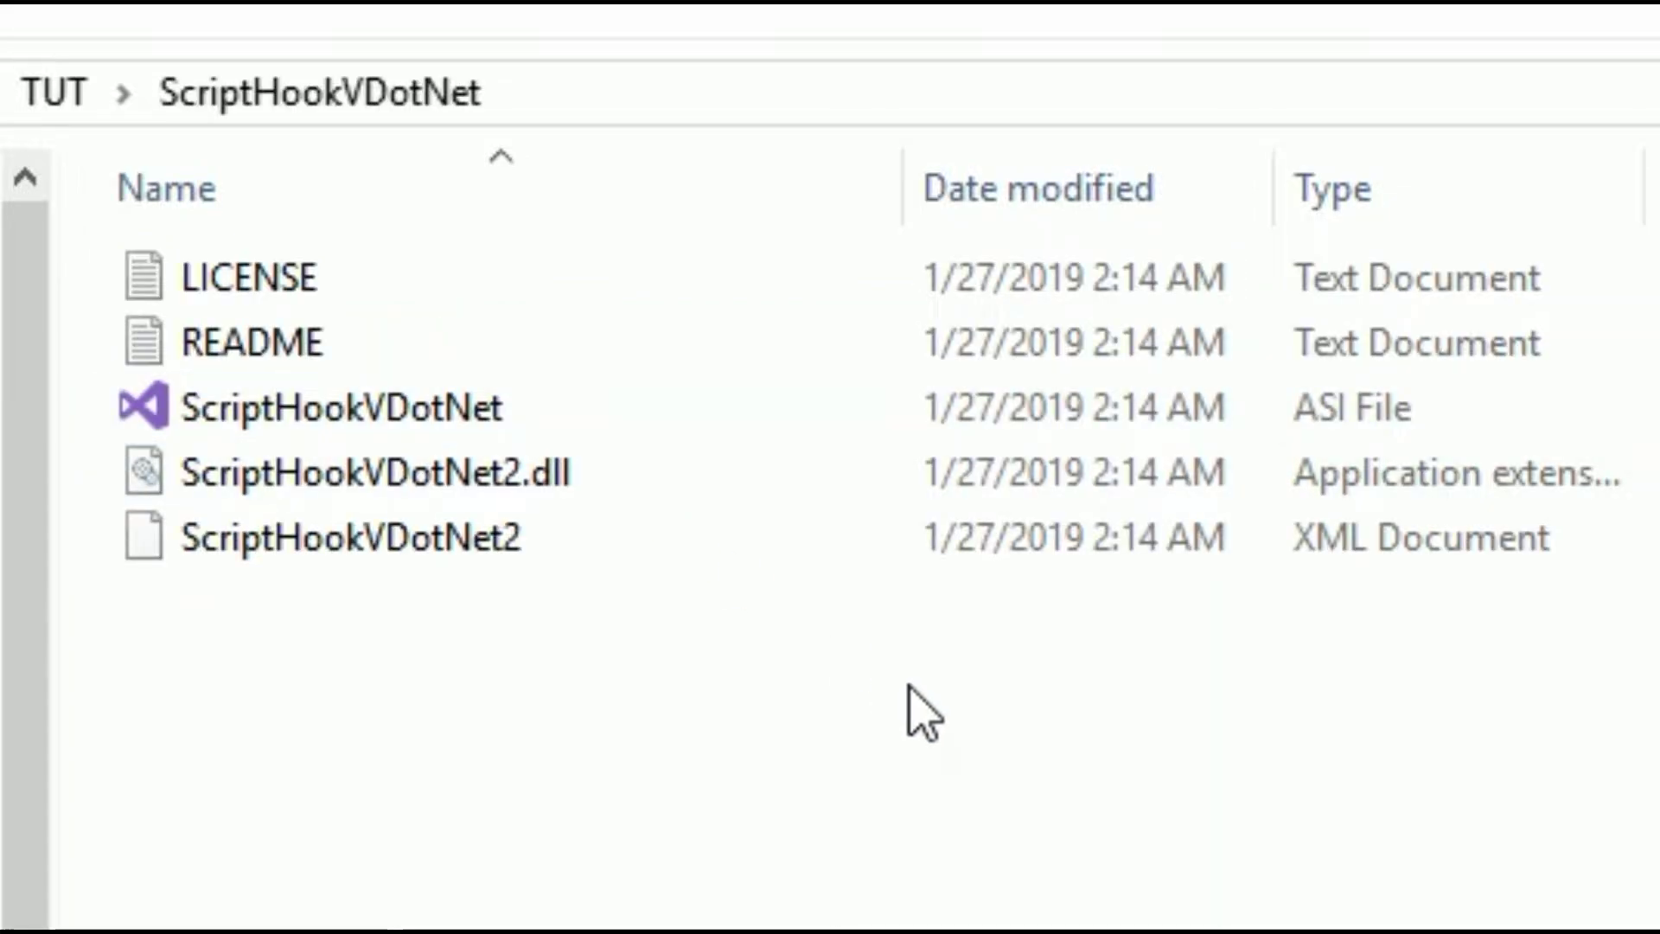
drag(605, 596, 441, 407)
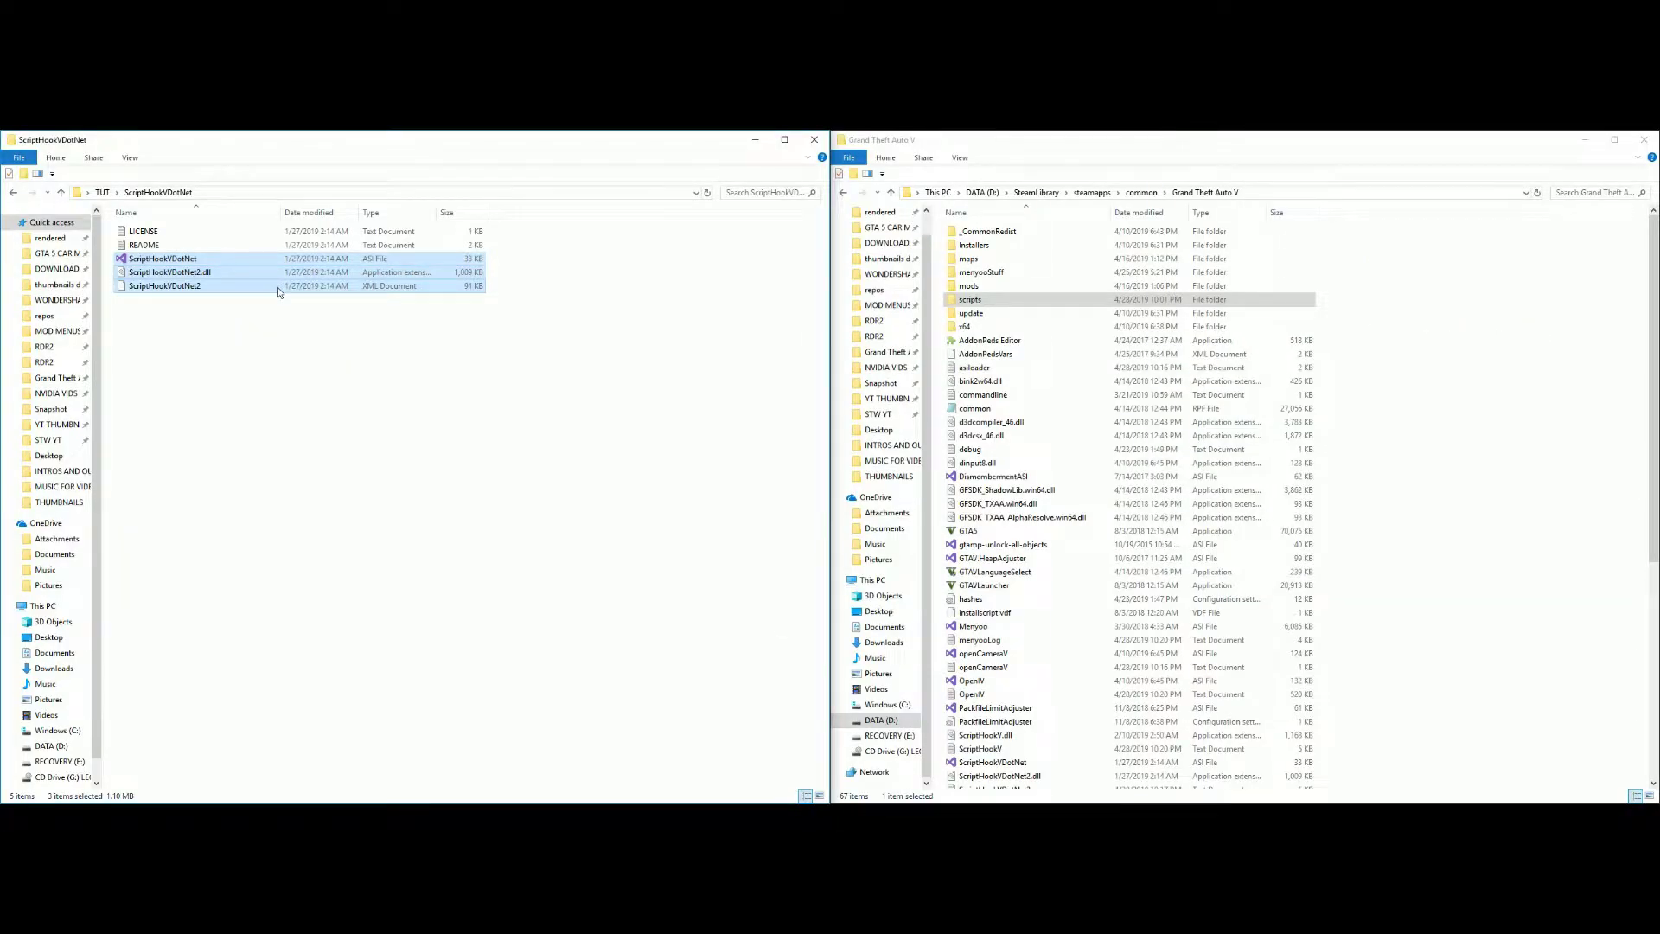
drag(277, 290, 1459, 629)
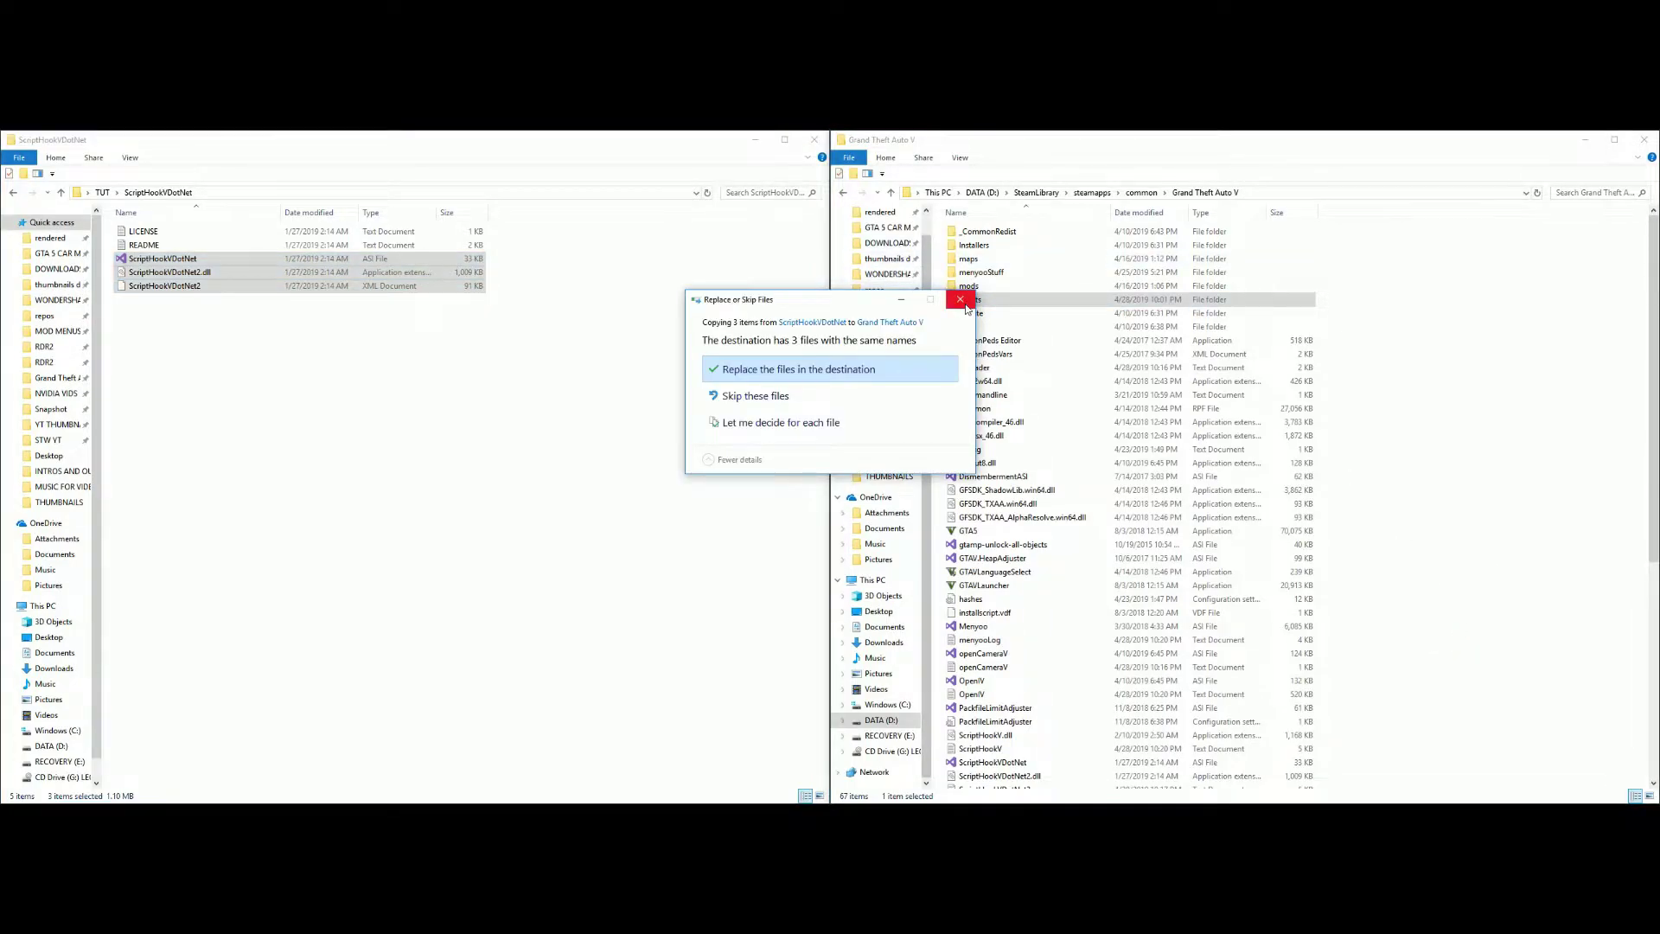
click(959, 299)
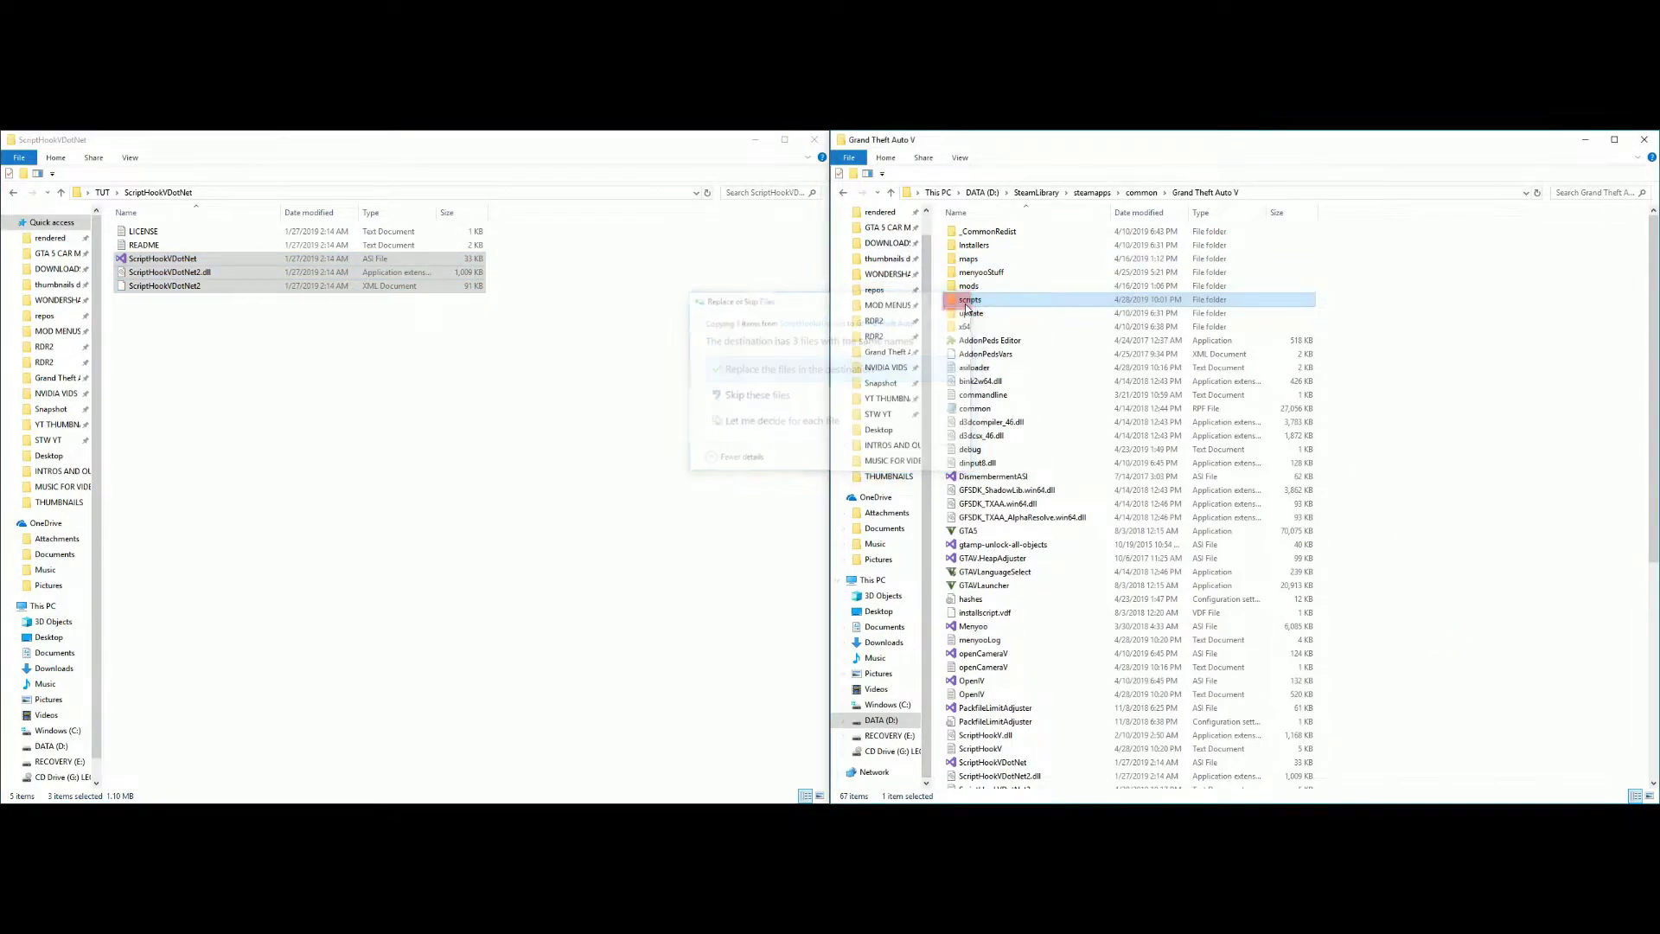
click(17, 194)
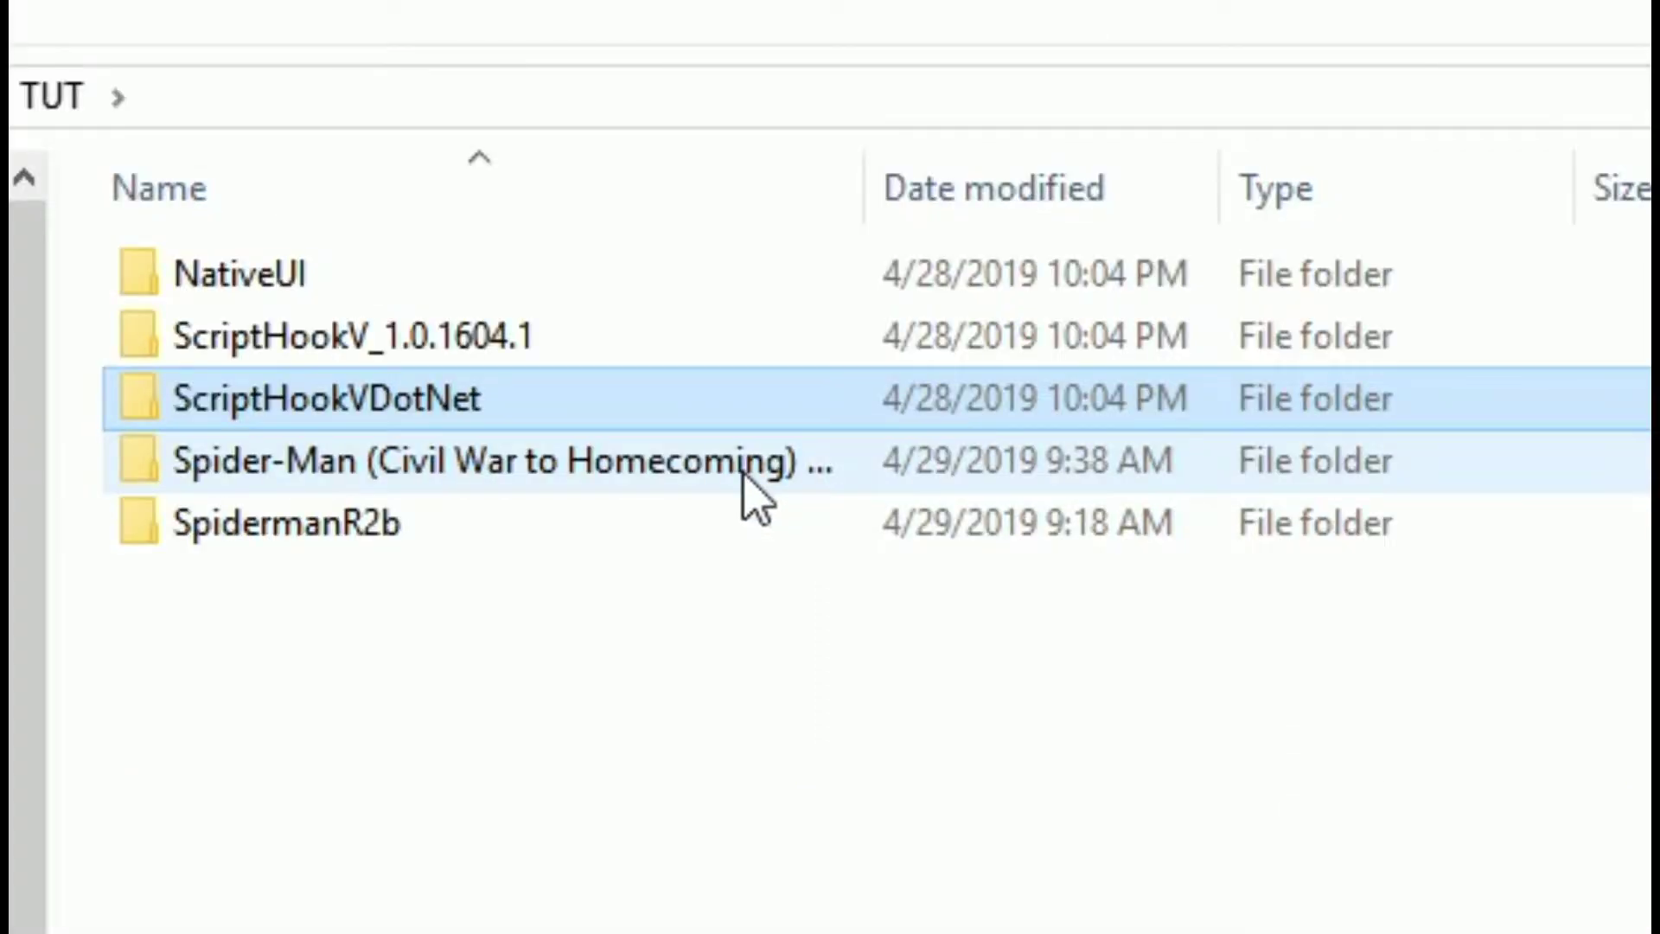
Open TUT's SpidermanR2b folder to reveal its README and The Spiderman WIP.oiv
click(254, 274)
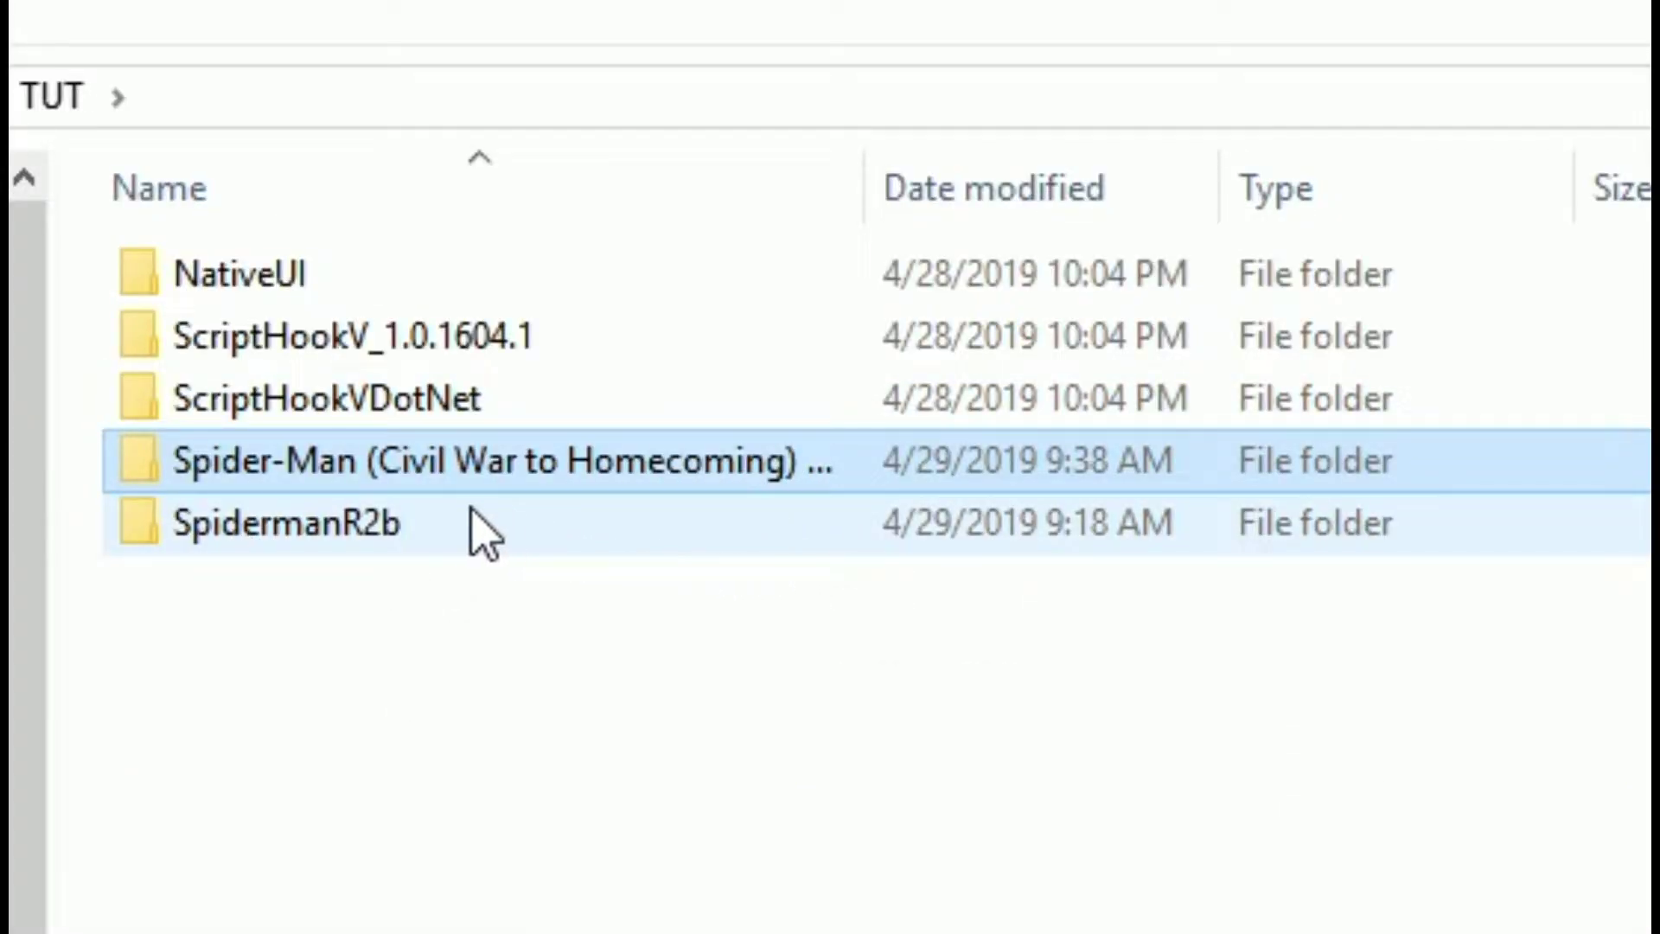
click(549, 529)
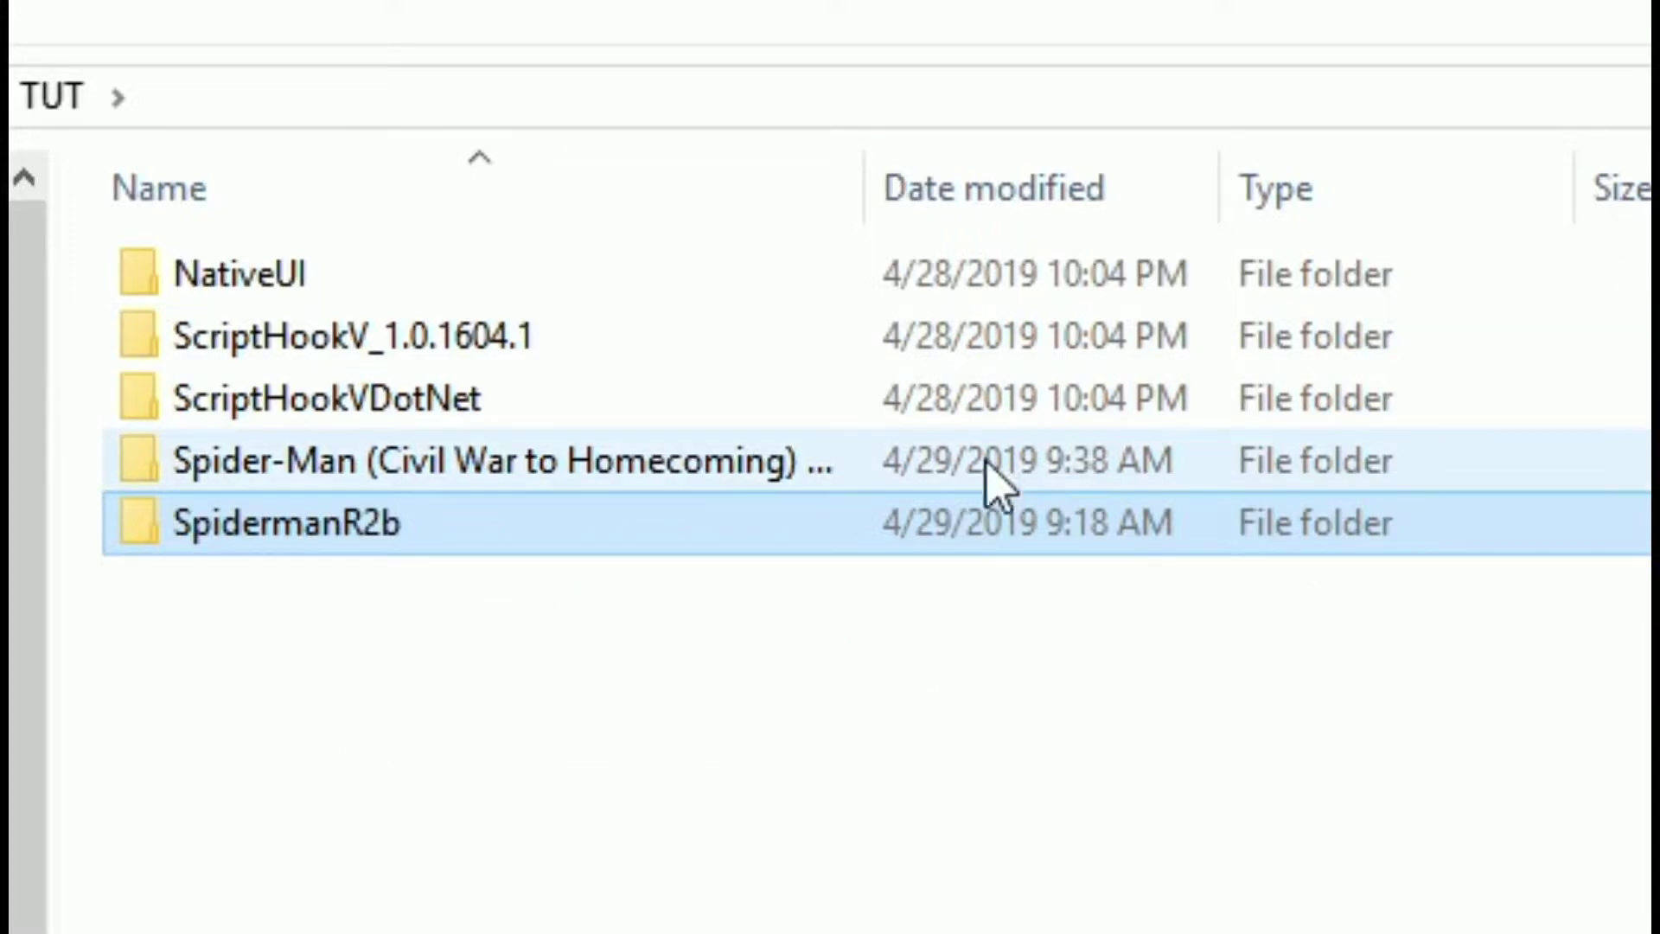
double_click(417, 525)
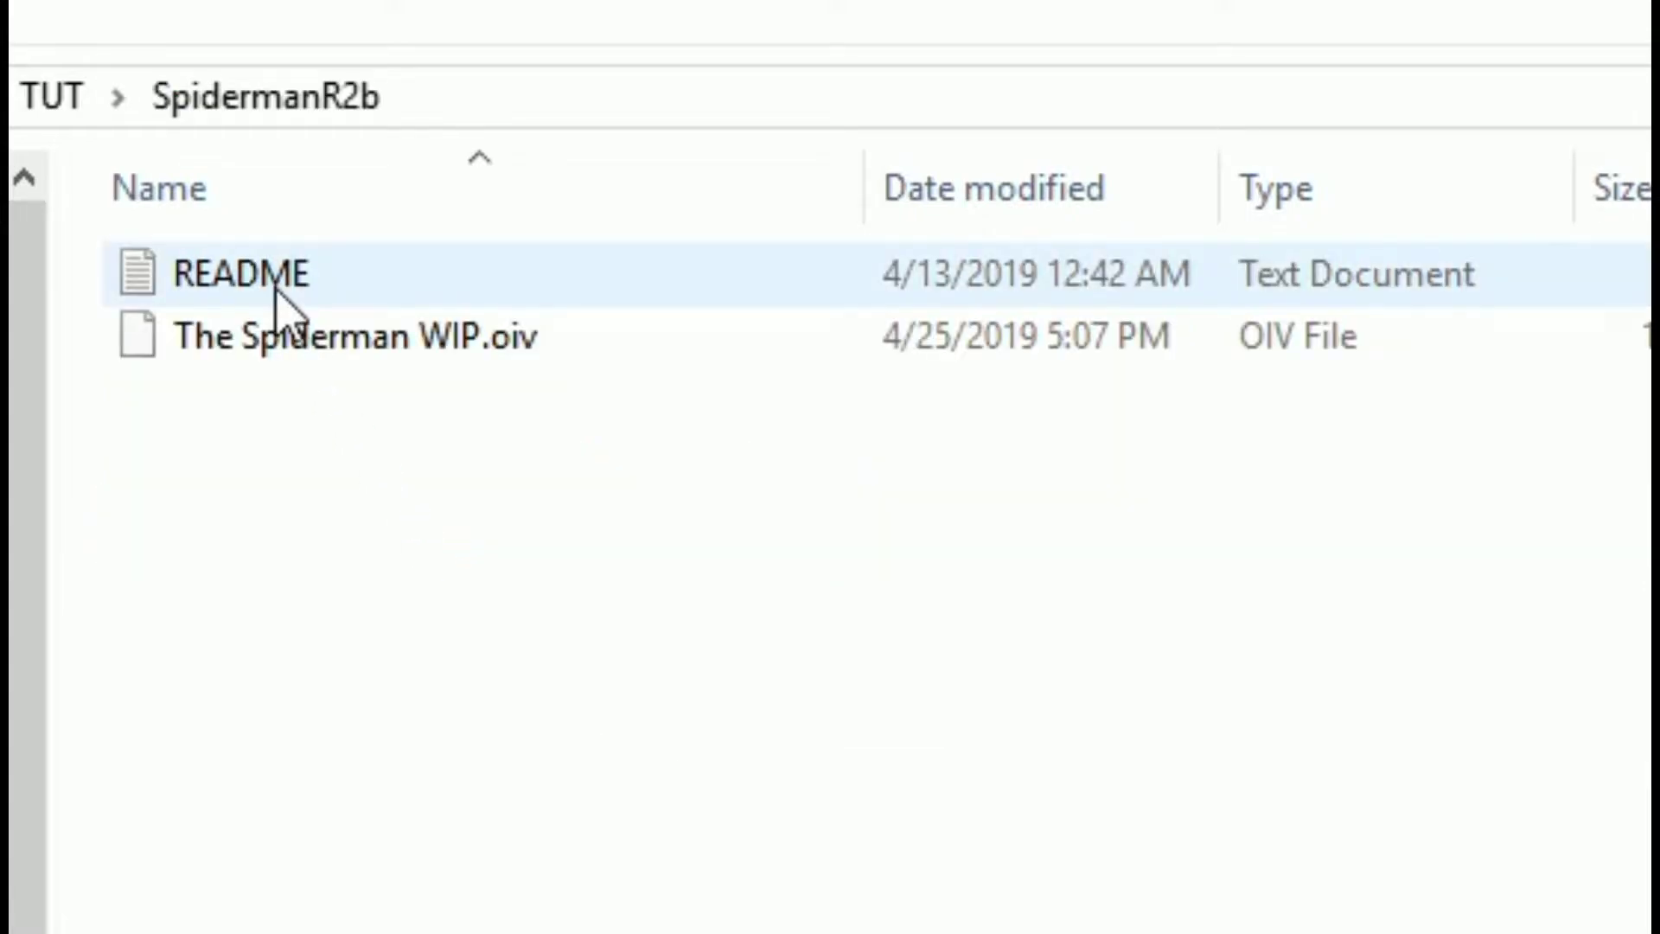
mouse_move(278, 302)
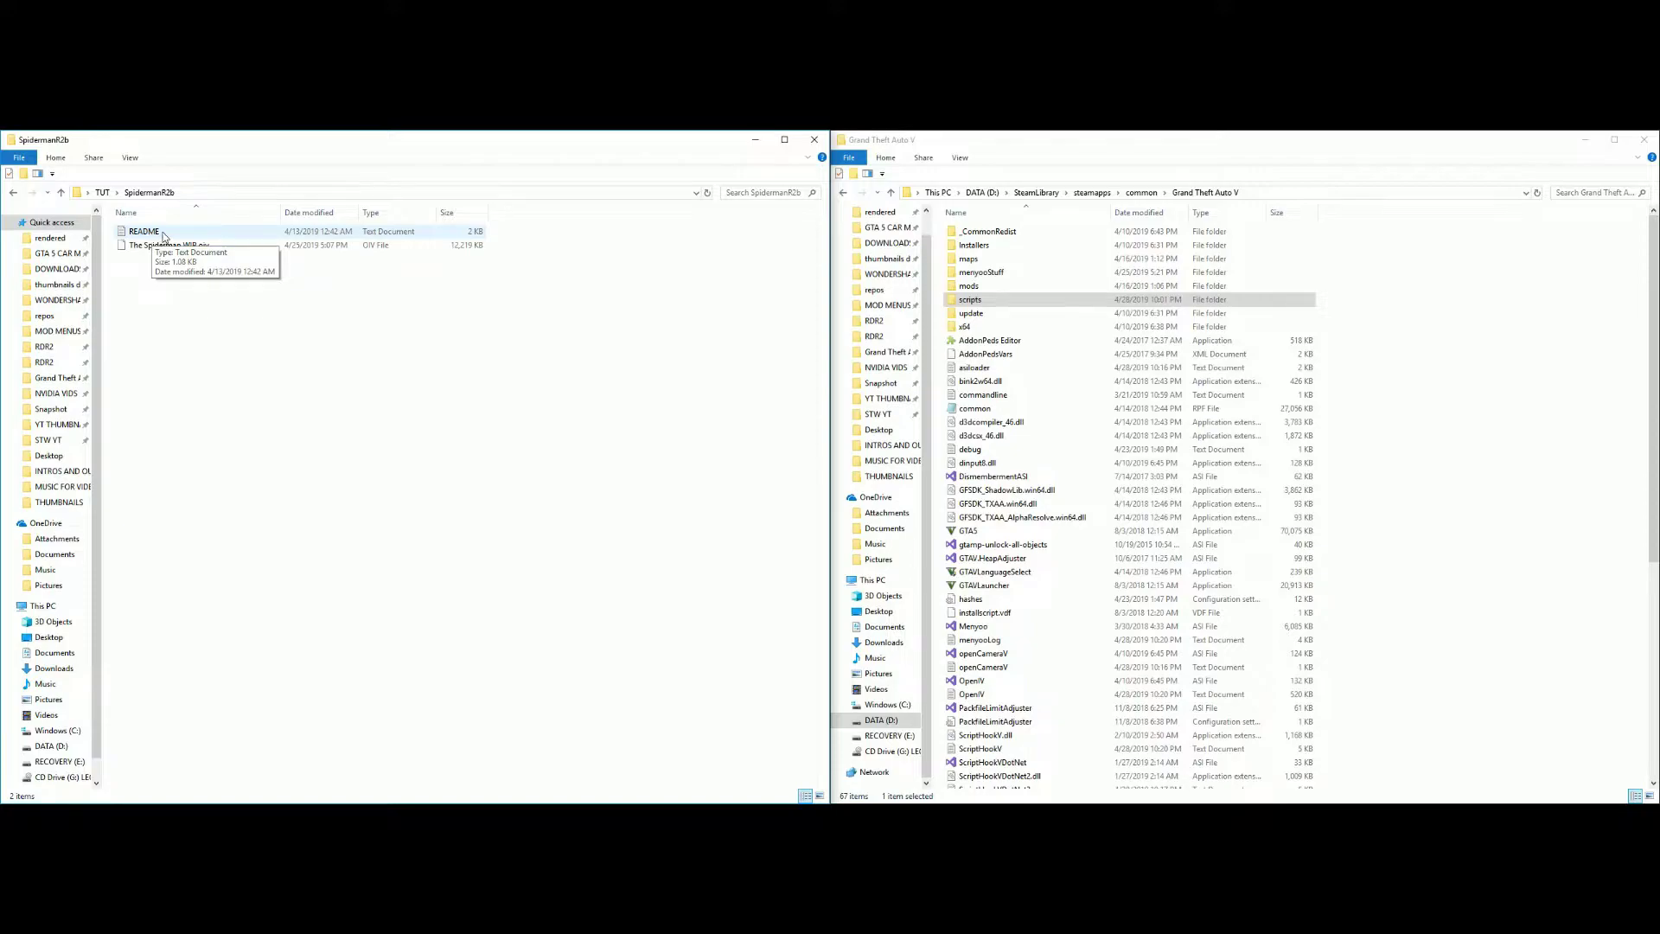
double_click(163, 233)
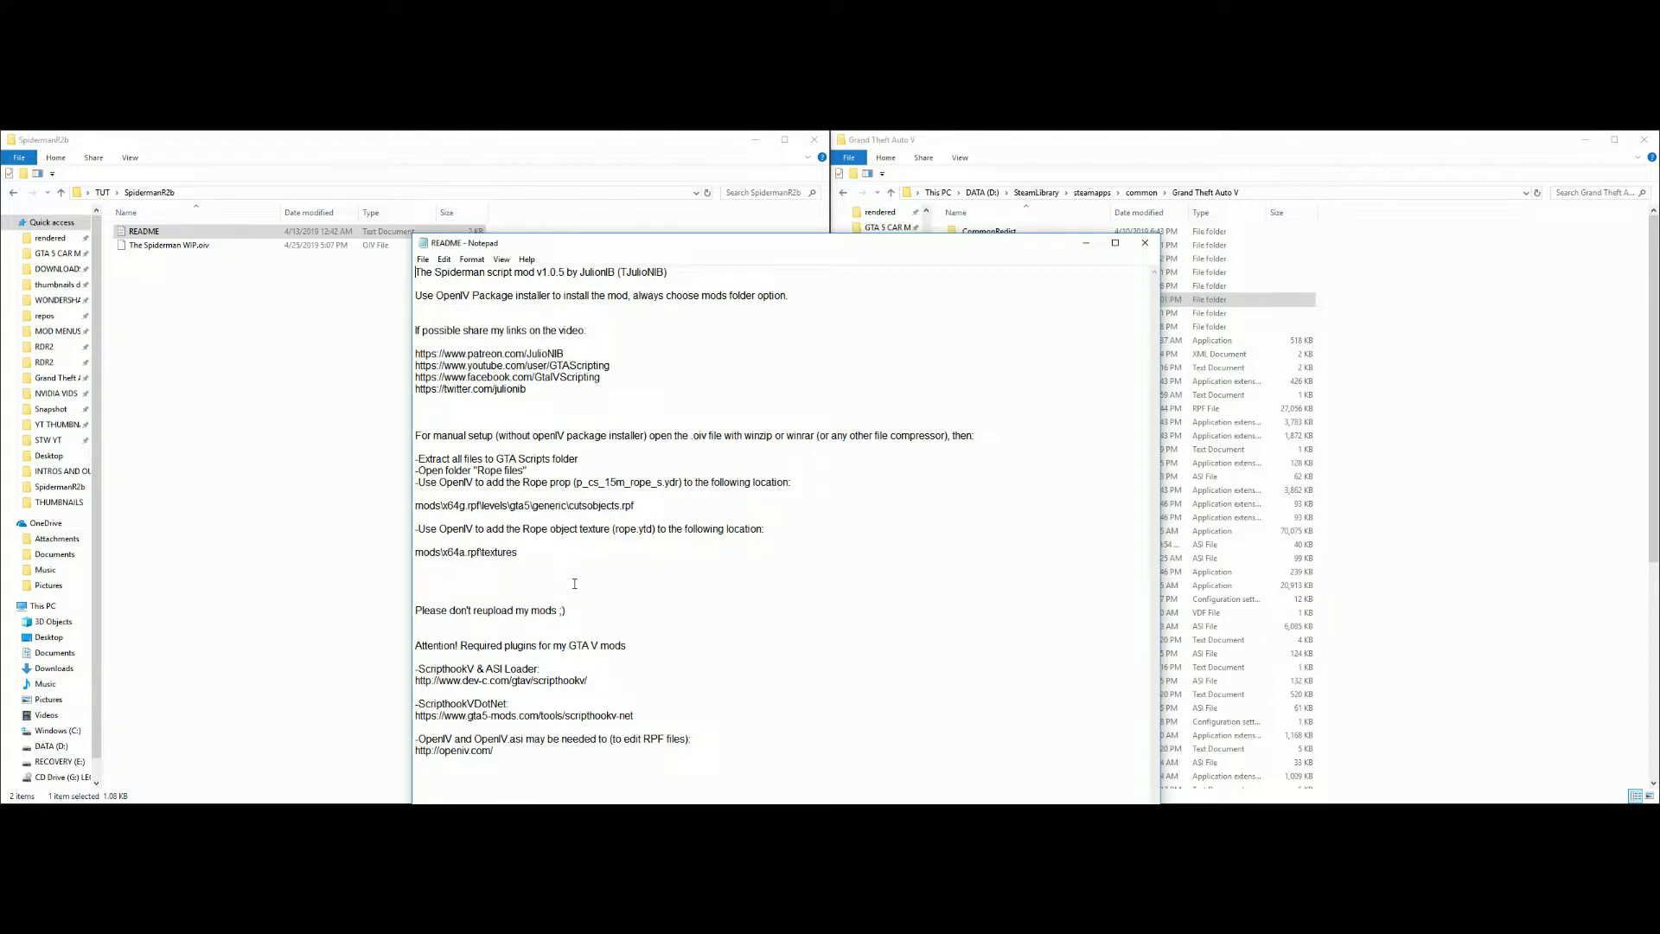
click(1145, 242)
click(194, 247)
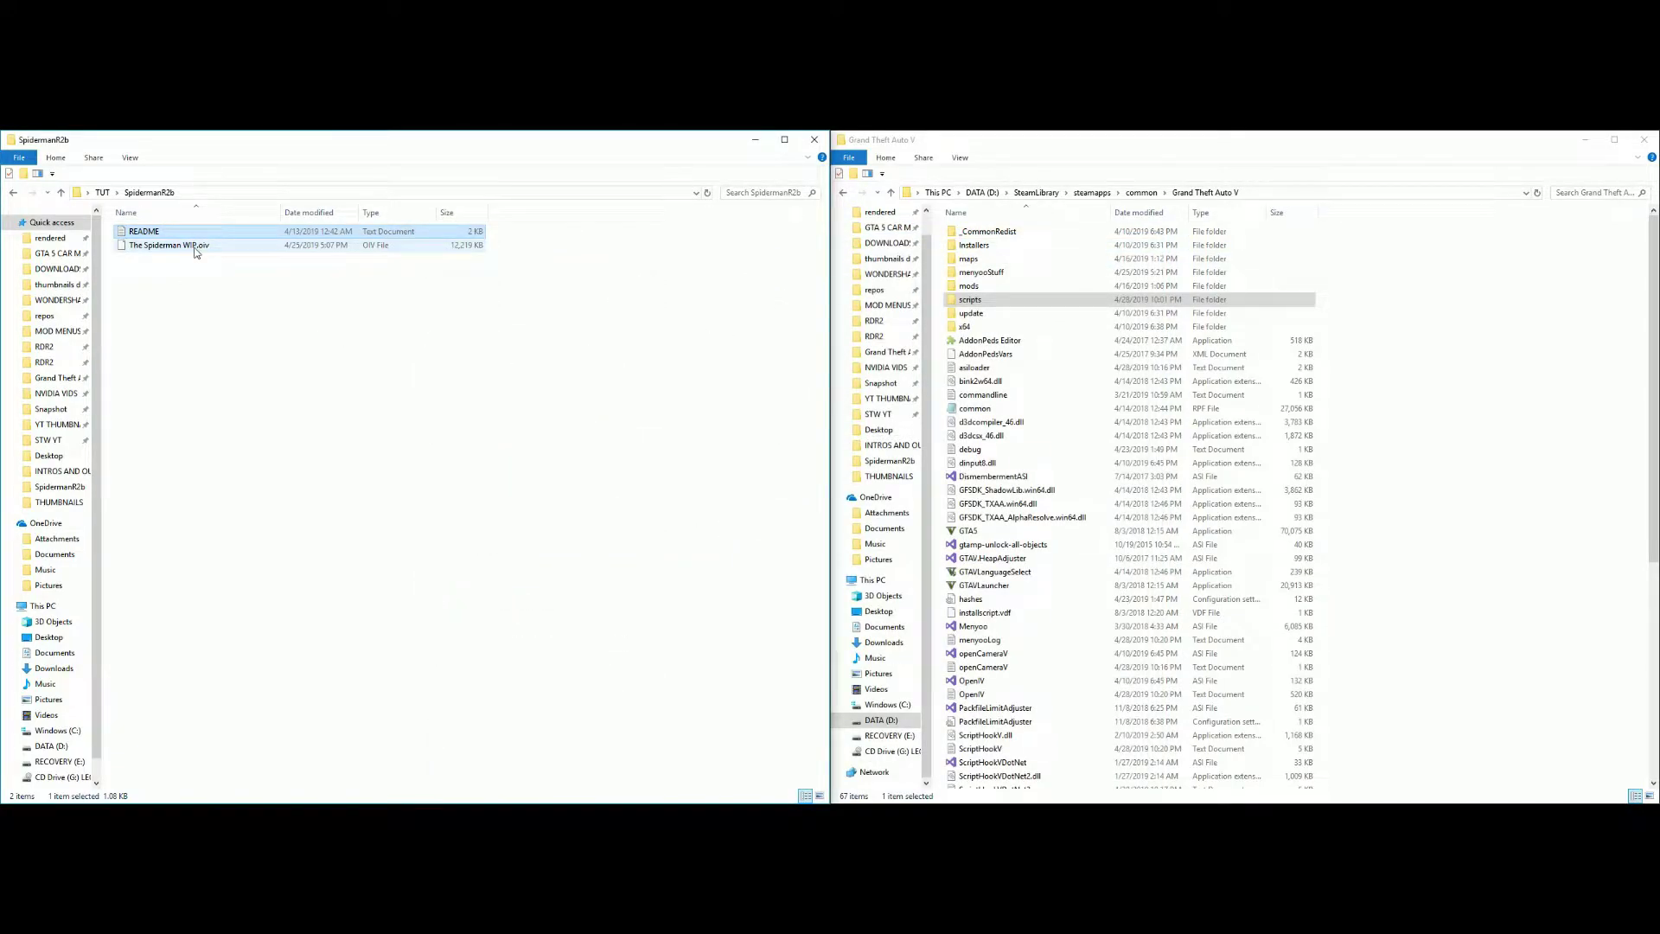